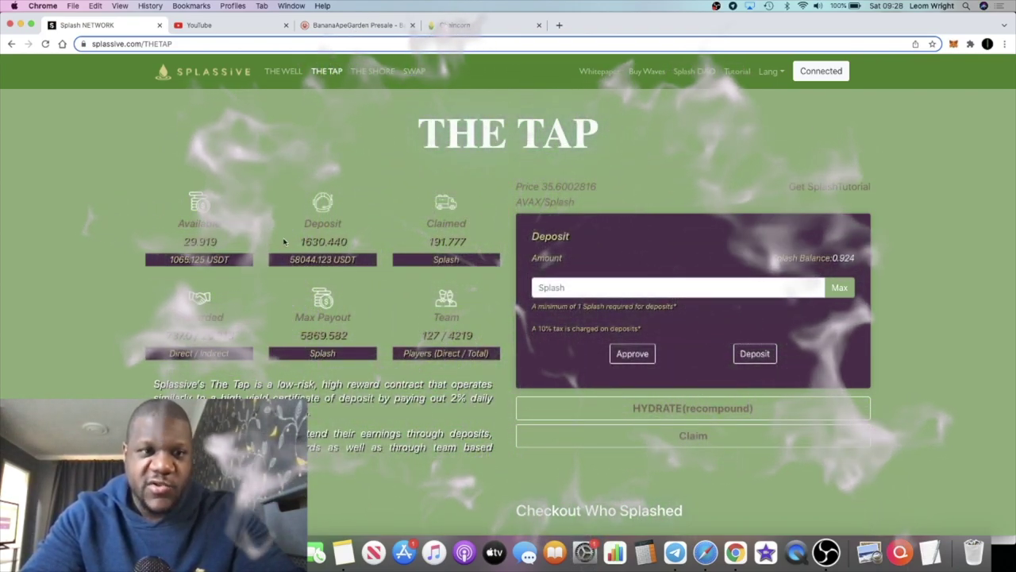
- Scroll through The Tap dashboard stats, then switch to the BananaApeGarden Presale tab on PinkSale
{"action": "scroll", "coordinate": [283, 242], "scroll_direction": "down", "scroll_amount": 5}
{"action": "scroll", "coordinate": [279, 244], "scroll_direction": "up", "scroll_amount": 5}
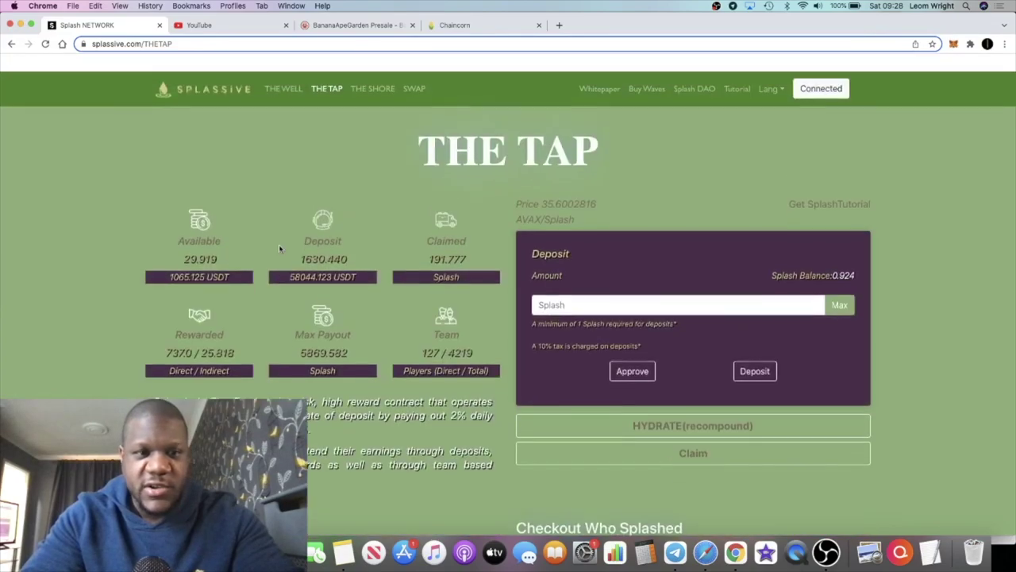
{"action": "left_click", "coordinate": [359, 25]}
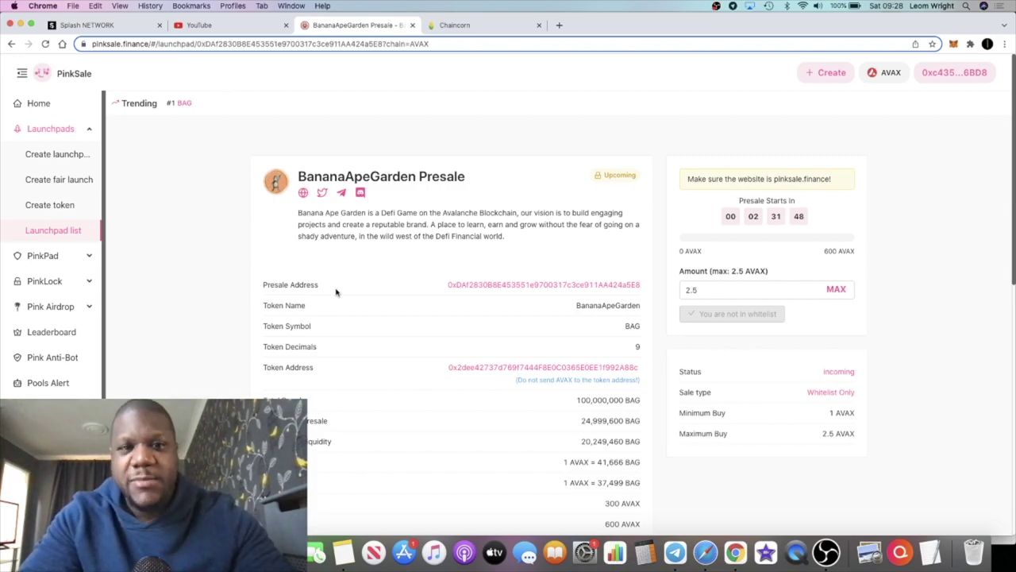
- Open the Banana Ape Garden website from the presale card, browse it, then return to PinkSale
{"action": "scroll", "coordinate": [336, 293], "scroll_direction": "up", "scroll_amount": 1}
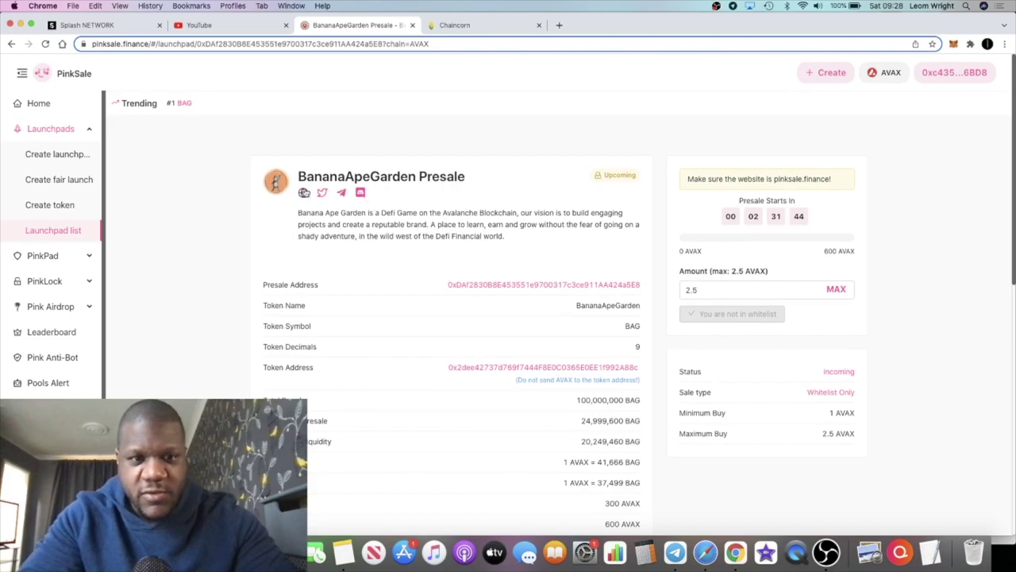
{"action": "left_click", "coordinate": [303, 192]}
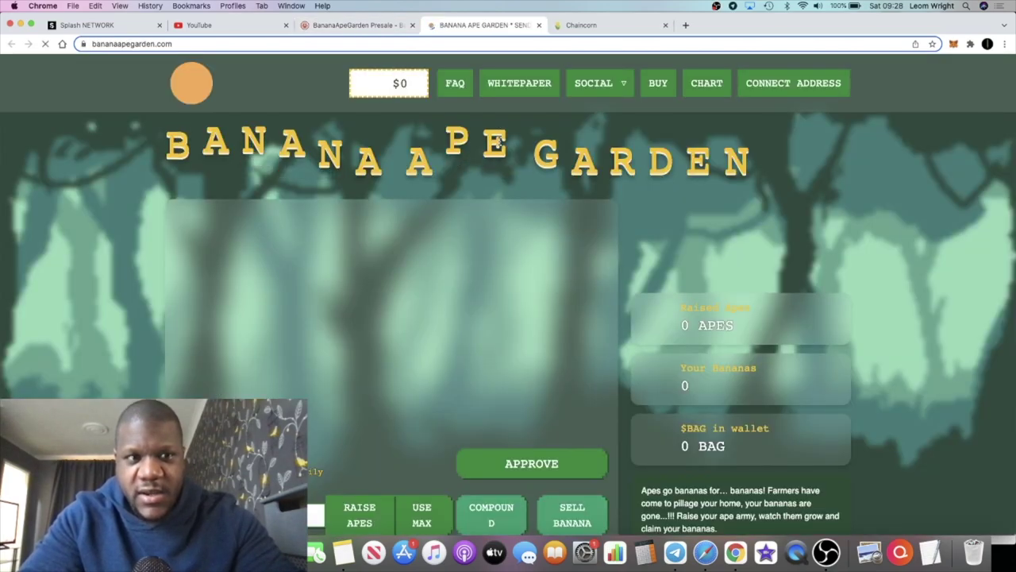
{"action": "scroll", "coordinate": [398, 393], "scroll_direction": "down", "scroll_amount": 3}
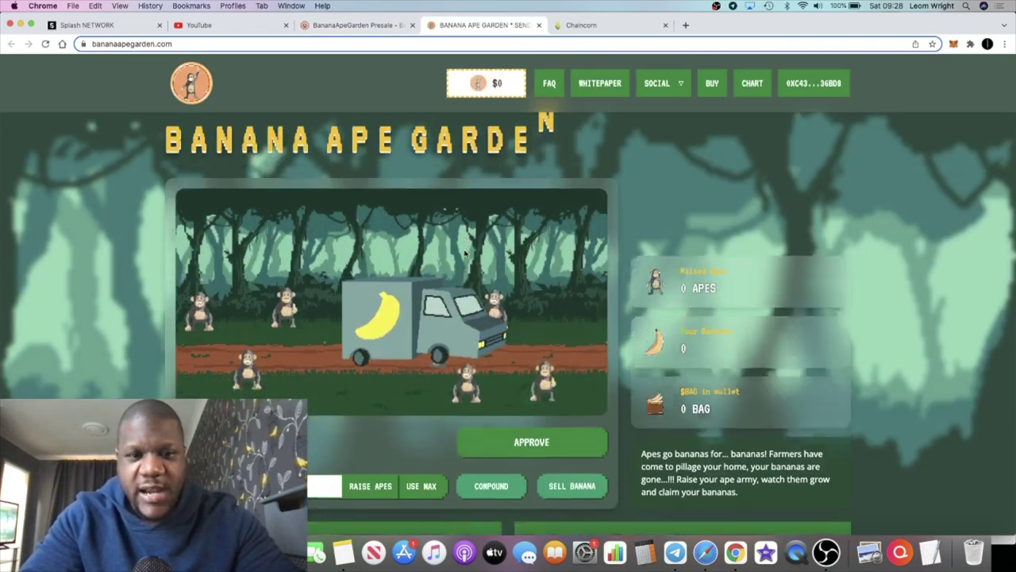
{"action": "scroll", "coordinate": [398, 393], "scroll_direction": "down", "scroll_amount": 2}
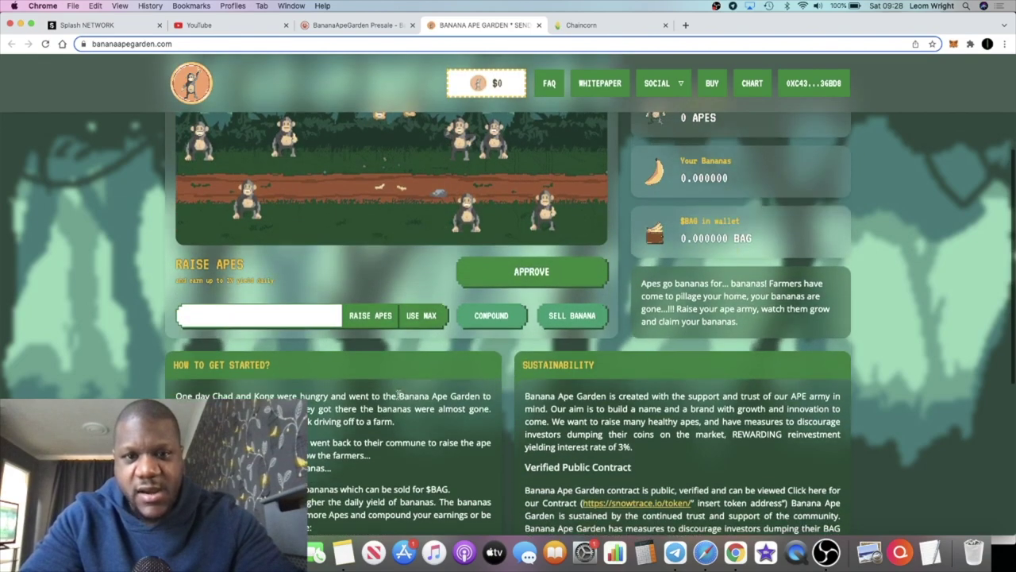
{"action": "scroll", "coordinate": [399, 393], "scroll_direction": "up", "scroll_amount": 5}
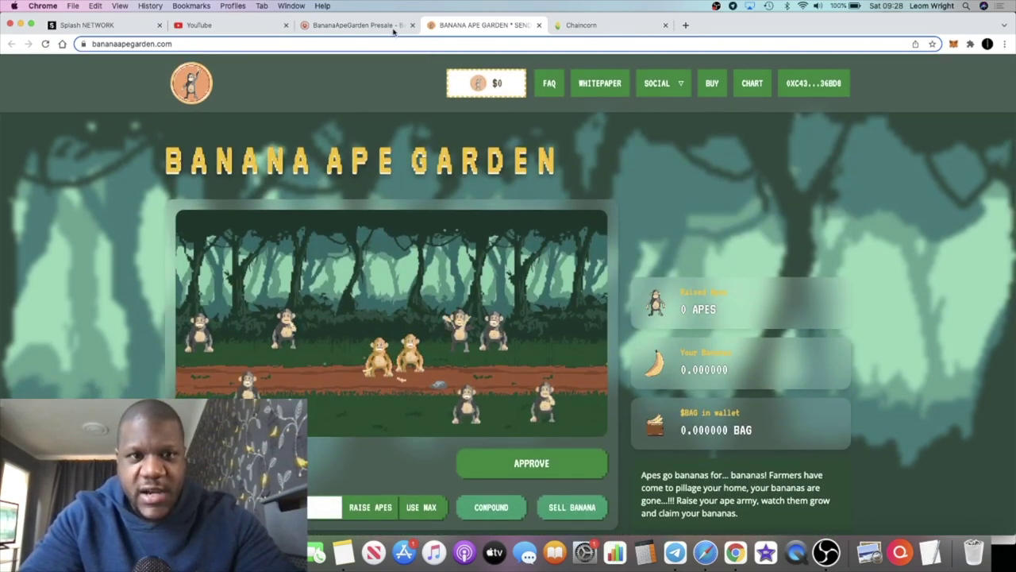
{"action": "key", "text": "ctrl+shift+Tab"}
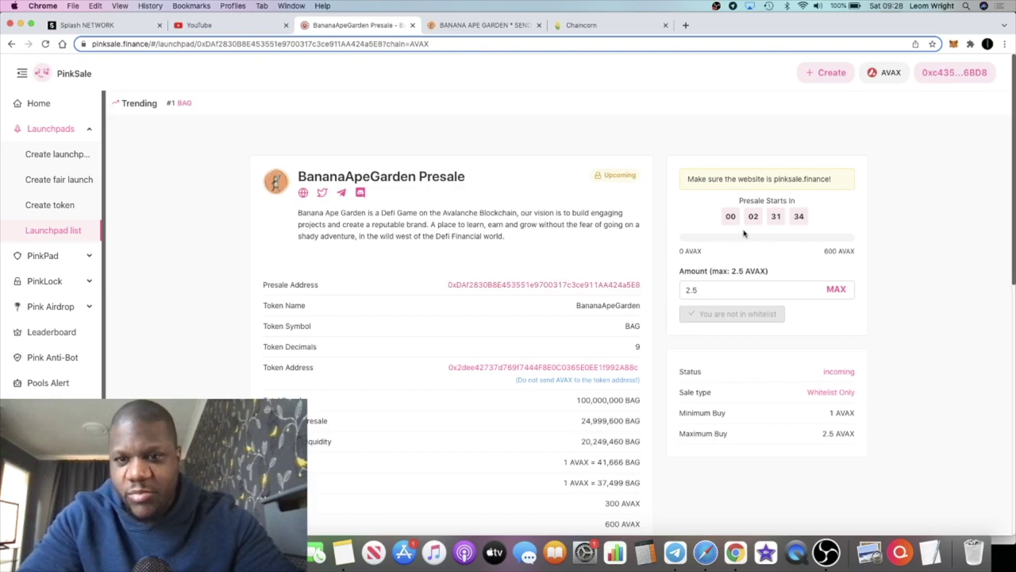
{"action": "left_click", "coordinate": [675, 552]}
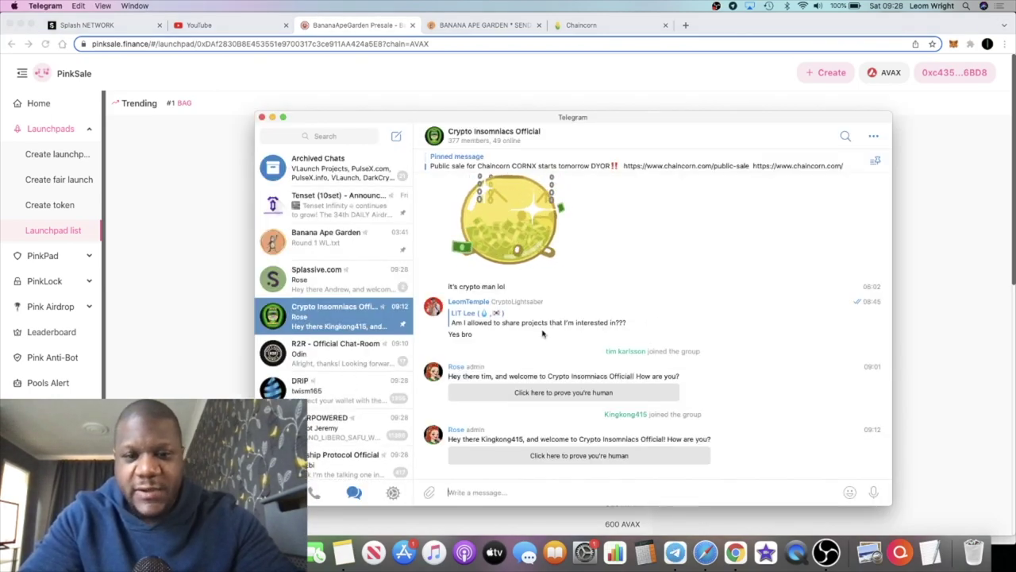
{"action": "left_click", "coordinate": [367, 249]}
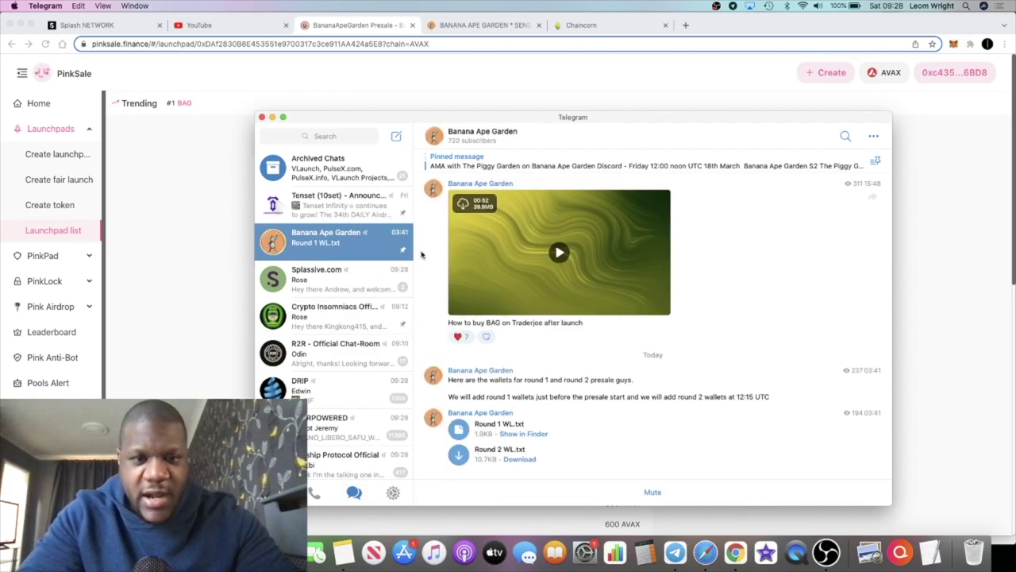
{"action": "scroll", "coordinate": [574, 344], "scroll_direction": "up", "scroll_amount": 10}
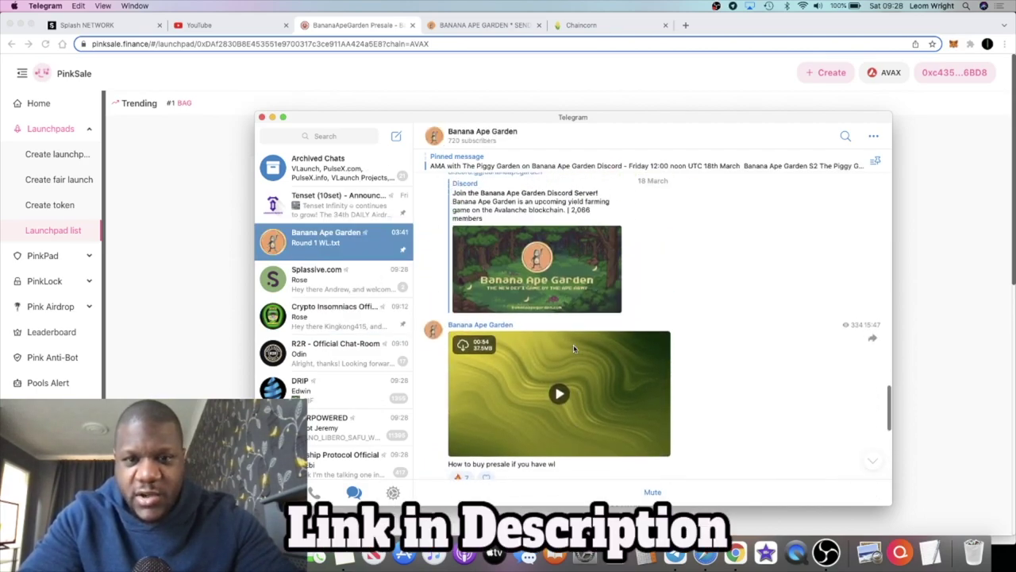
{"action": "scroll", "coordinate": [574, 347], "scroll_direction": "up", "scroll_amount": 2}
{"action": "scroll", "coordinate": [477, 381], "scroll_direction": "down", "scroll_amount": 10}
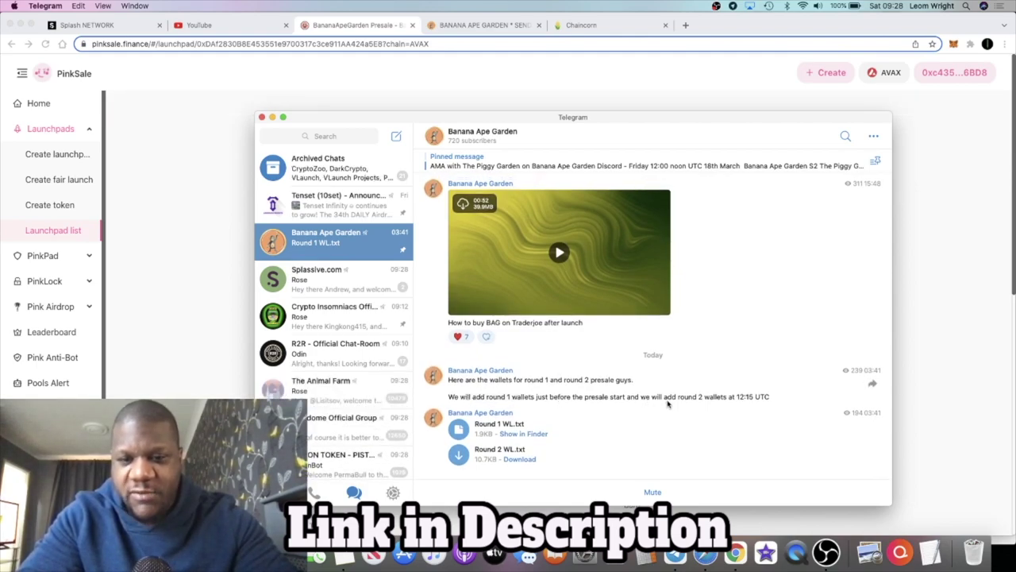
{"action": "left_click_drag", "start_coordinate": [677, 396], "coordinate": [739, 395]}
{"action": "left_click", "coordinate": [739, 396]}
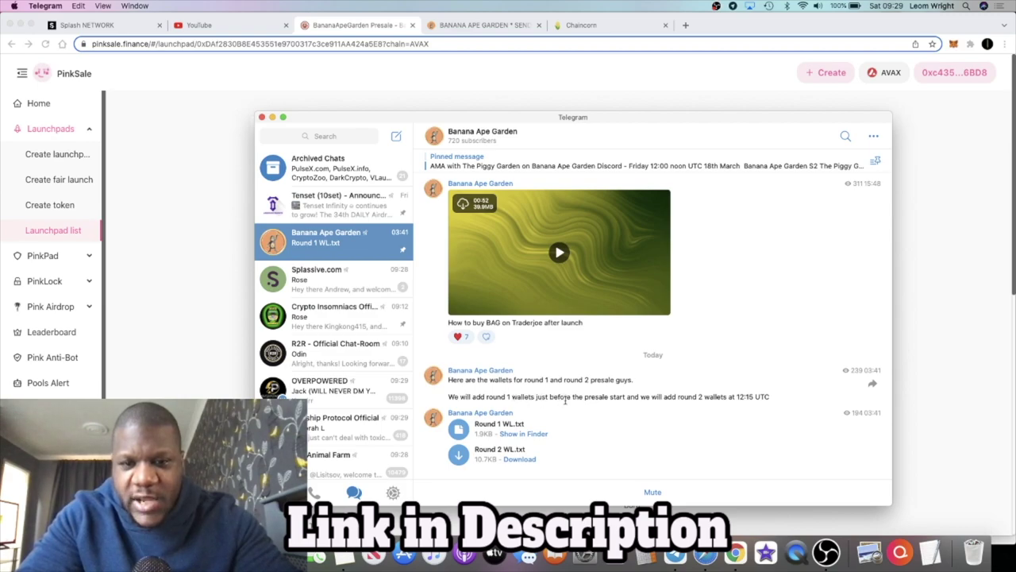
{"action": "left_click", "coordinate": [913, 267]}
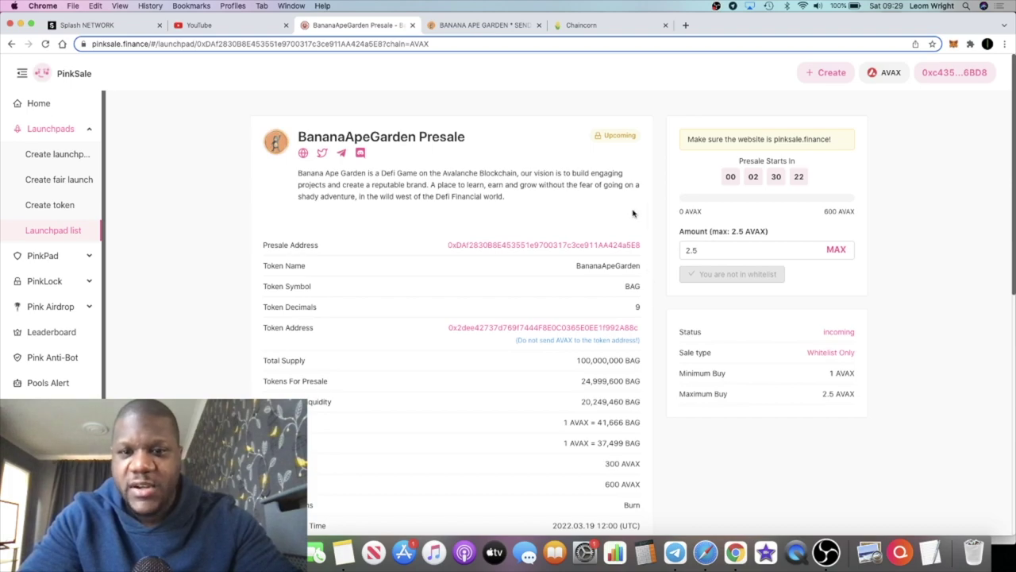
{"action": "scroll", "coordinate": [632, 212], "scroll_direction": "down", "scroll_amount": 5}
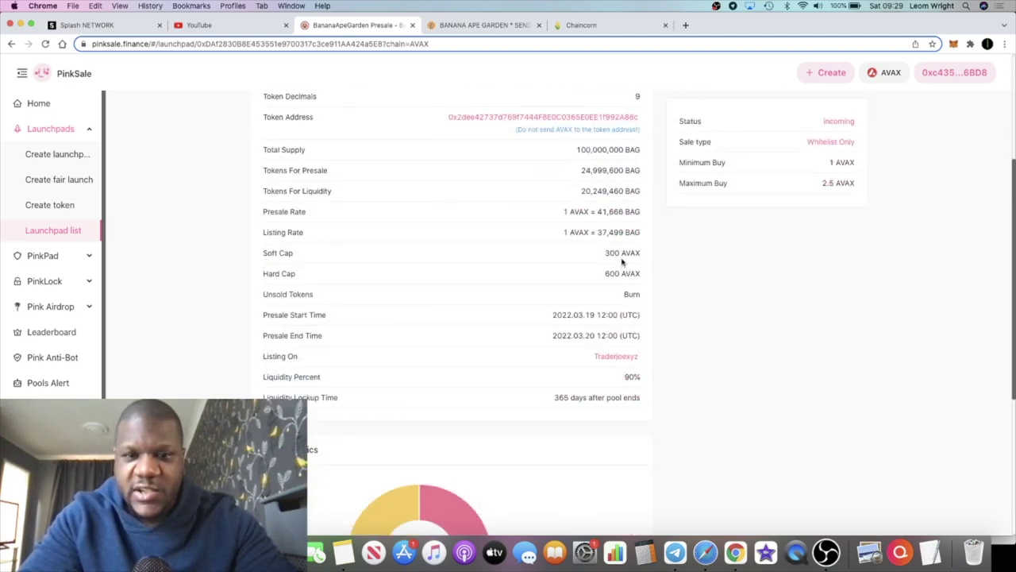
{"action": "left_click_drag", "start_coordinate": [624, 255], "coordinate": [603, 274]}
{"action": "left_click", "coordinate": [602, 274]}
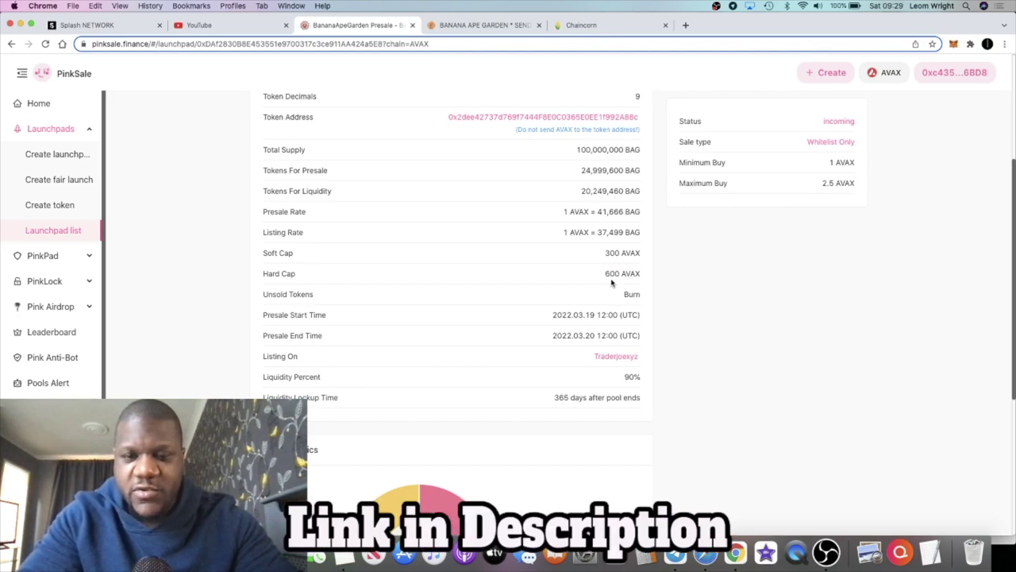
{"action": "scroll", "coordinate": [612, 283], "scroll_direction": "up", "scroll_amount": 1}
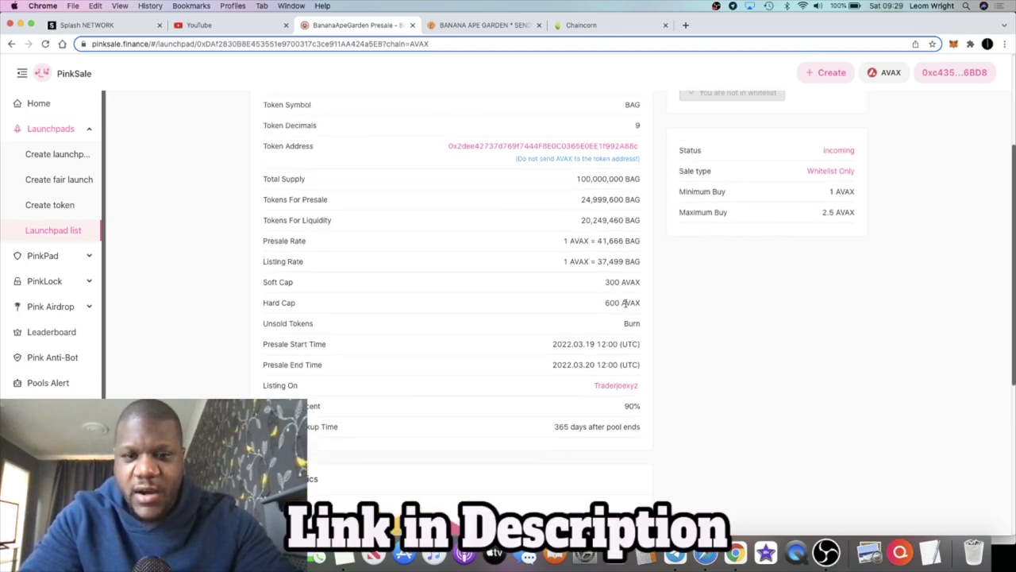
{"action": "left_click_drag", "start_coordinate": [625, 303], "coordinate": [605, 303]}
{"action": "left_click", "coordinate": [605, 302]}
{"action": "scroll", "coordinate": [623, 294], "scroll_direction": "up", "scroll_amount": 1}
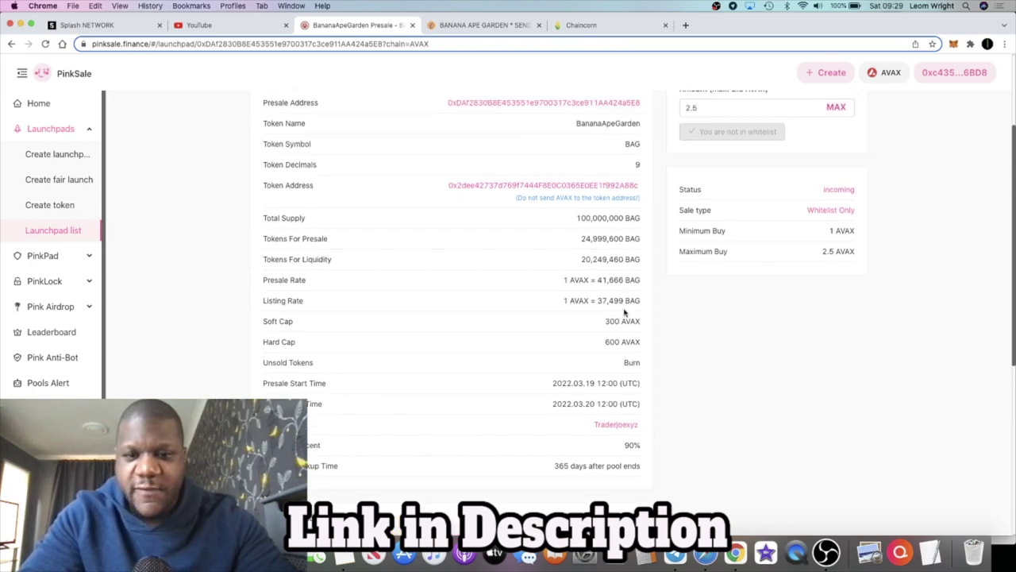
{"action": "scroll", "coordinate": [623, 309], "scroll_direction": "up", "scroll_amount": 5}
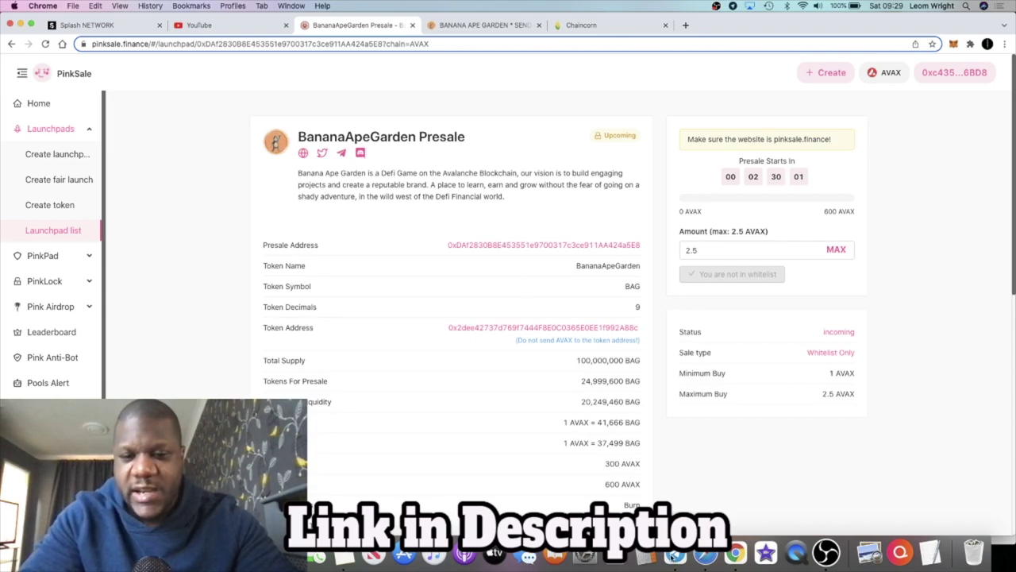
{"action": "left_click", "coordinate": [673, 555]}
{"action": "scroll", "coordinate": [602, 320], "scroll_direction": "down", "scroll_amount": 2}
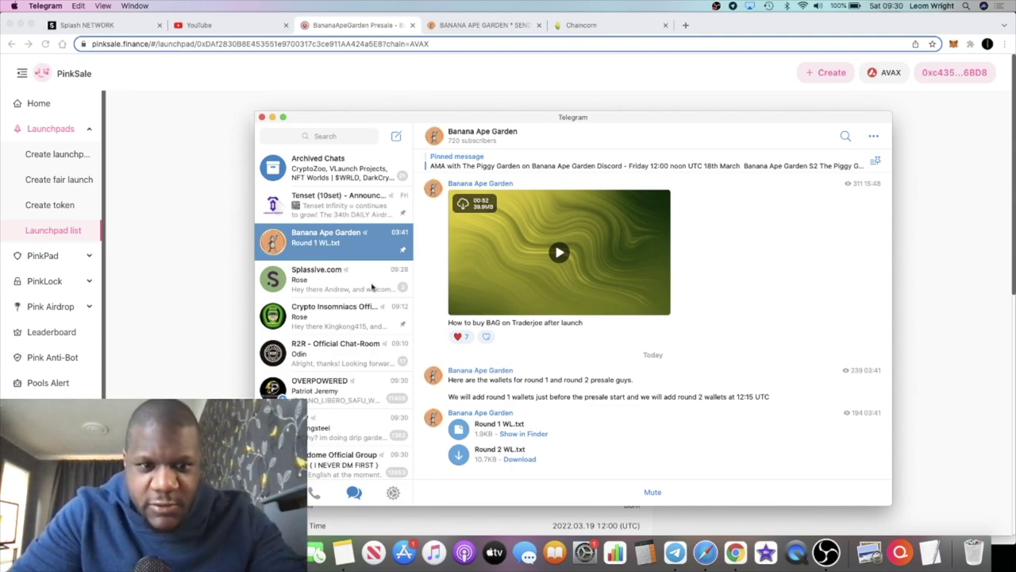
{"action": "left_click", "coordinate": [234, 315]}
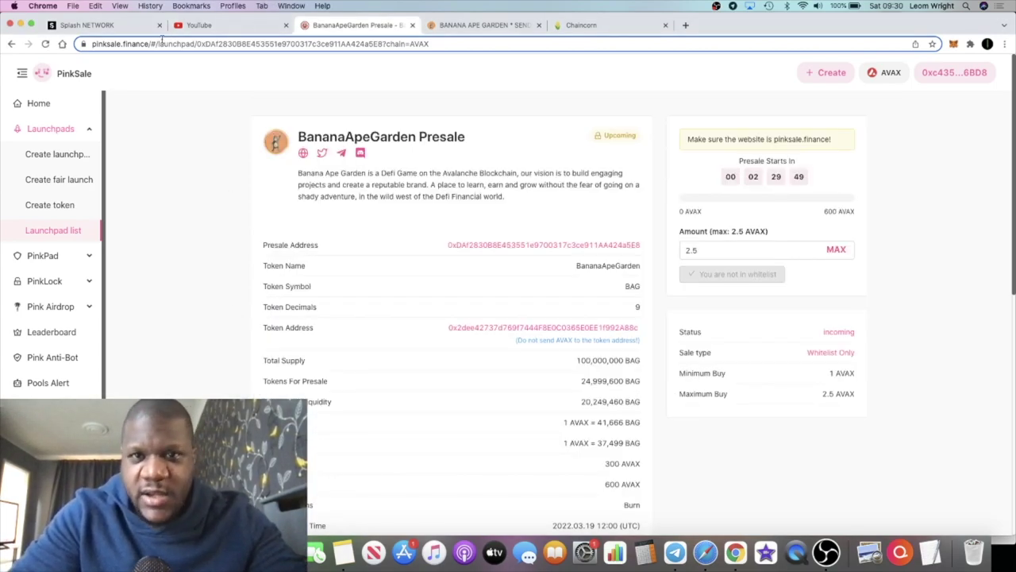
{"action": "left_click", "coordinate": [145, 29]}
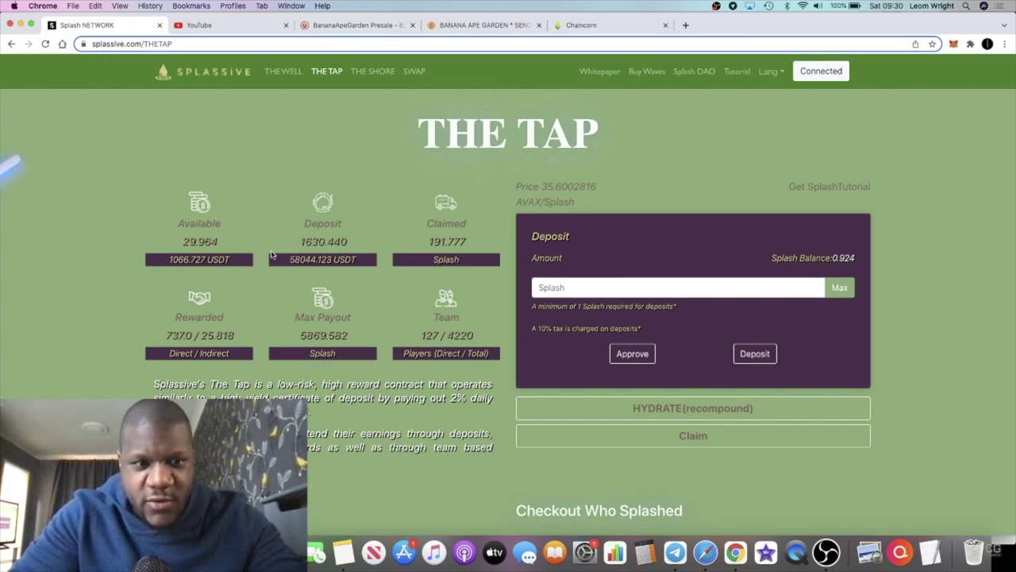
- Check The Tap's Available amount of 29.964 and the Splash Balance of 0.924
{"action": "left_click_drag", "start_coordinate": [220, 242], "coordinate": [180, 245]}
{"action": "left_click", "coordinate": [180, 244]}
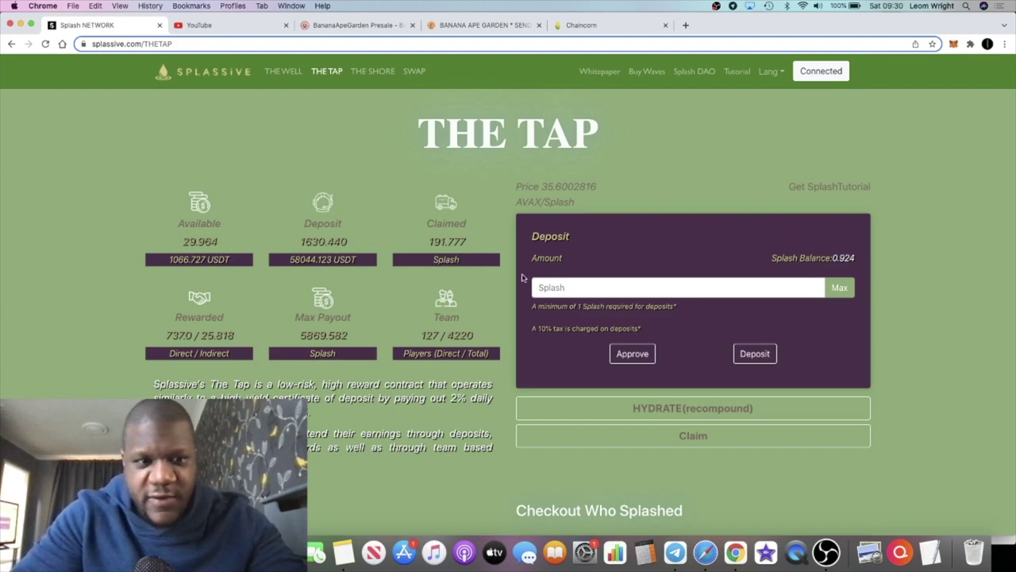
{"action": "left_click_drag", "start_coordinate": [860, 258], "coordinate": [832, 267]}
{"action": "left_click", "coordinate": [832, 267]}
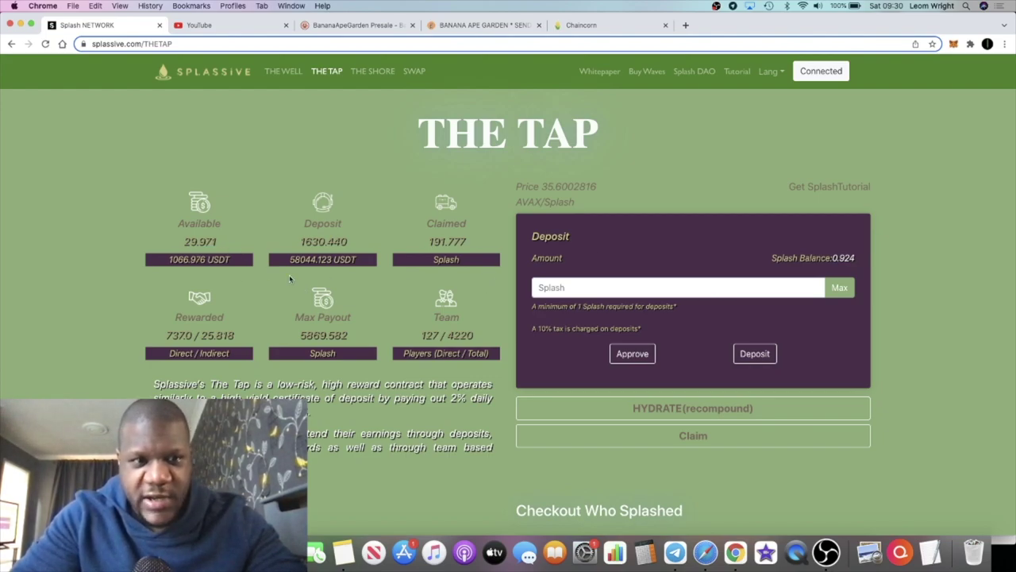
- Claim the available Tap rewards, confirm the transaction in MetaMask, then go to The Well
{"action": "left_click", "coordinate": [652, 438]}
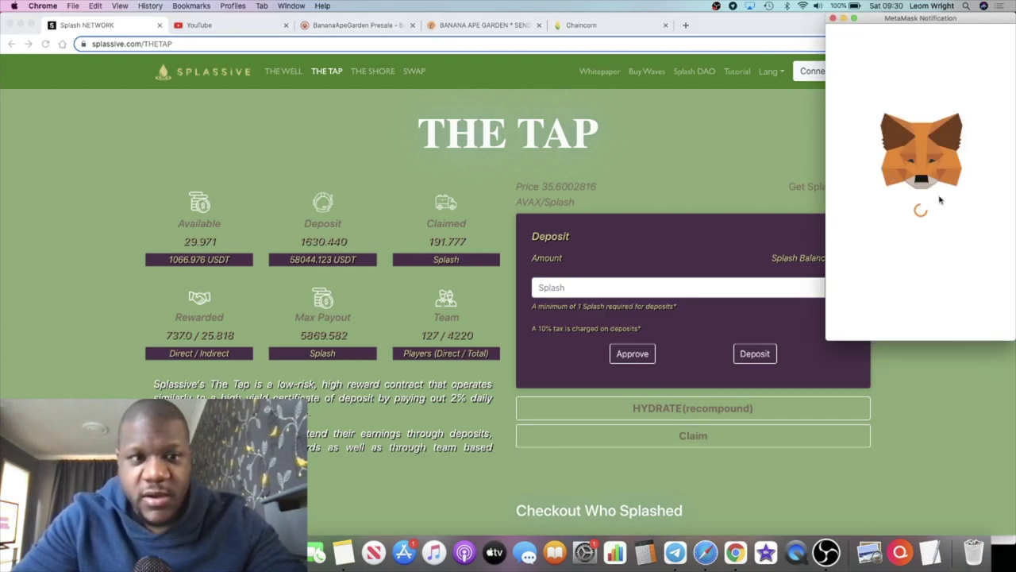
{"action": "scroll", "coordinate": [929, 270], "scroll_direction": "down", "scroll_amount": 5}
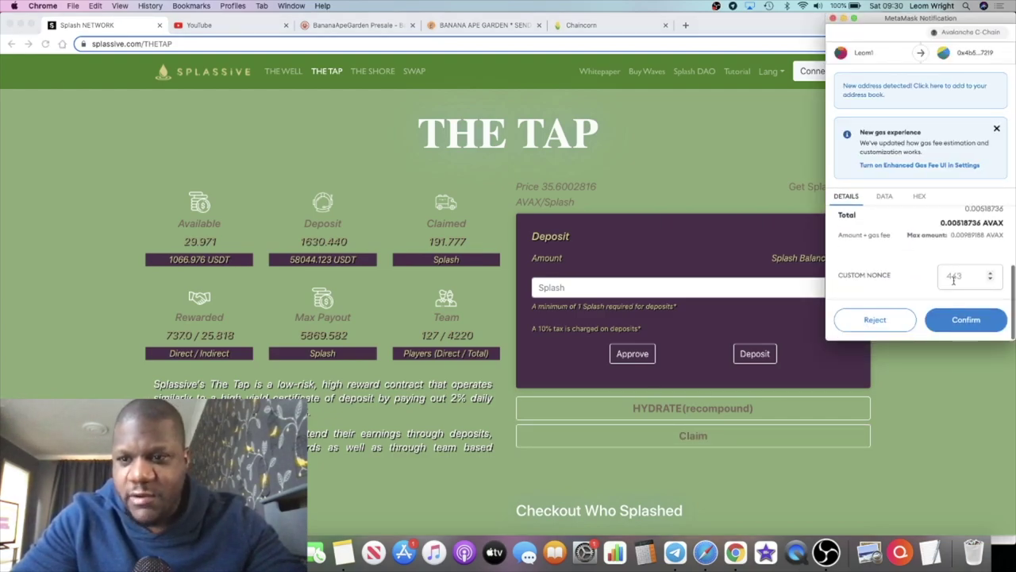
{"action": "left_click", "coordinate": [947, 322]}
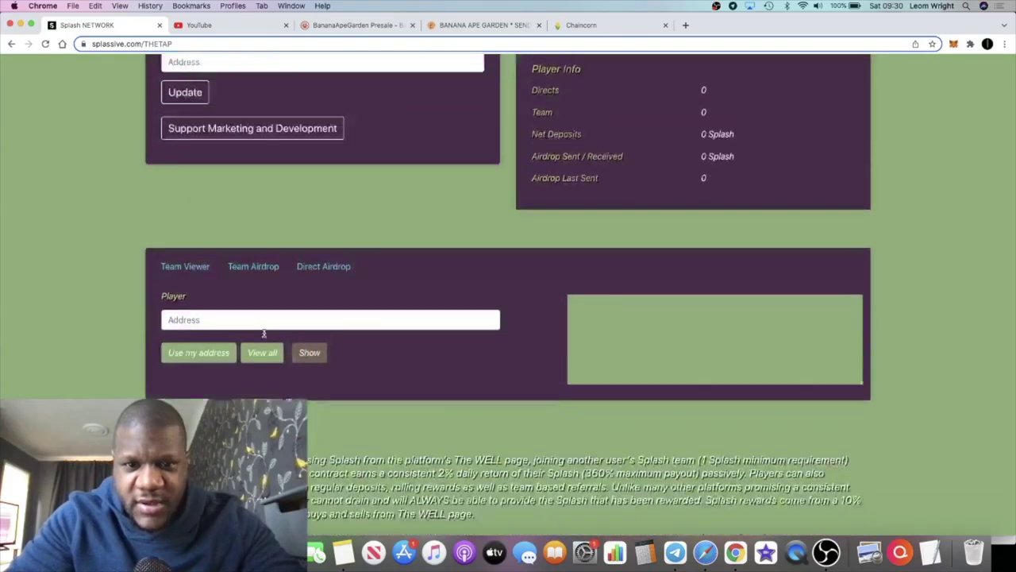
{"action": "scroll", "coordinate": [263, 330], "scroll_direction": "up", "scroll_amount": 10}
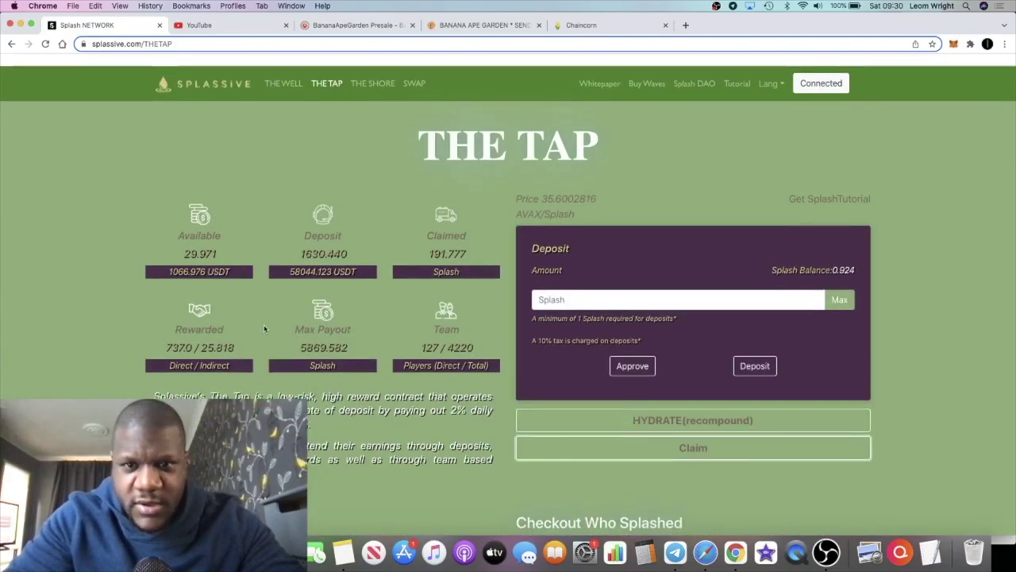
{"action": "scroll", "coordinate": [264, 329], "scroll_direction": "down", "scroll_amount": 1}
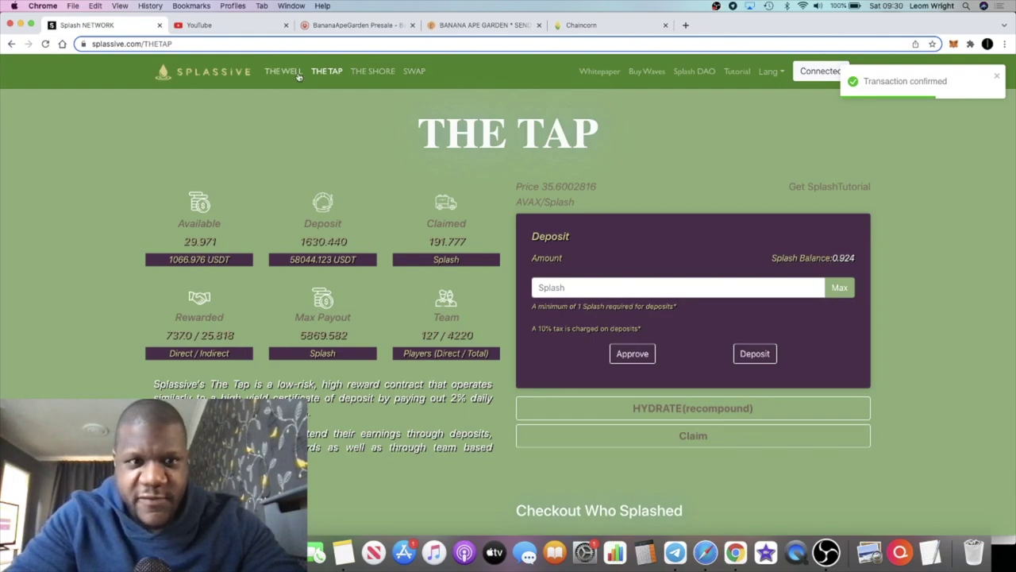
{"action": "left_click", "coordinate": [285, 72]}
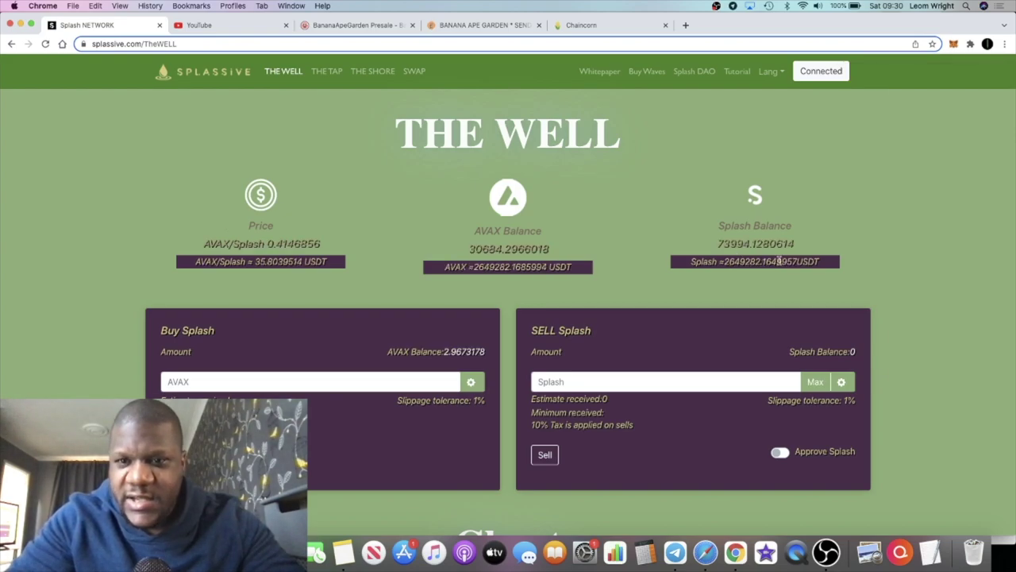
- Go back to The Tap and verify the Splash balance now reads 25.208
{"action": "key", "text": "super+bracketleft"}
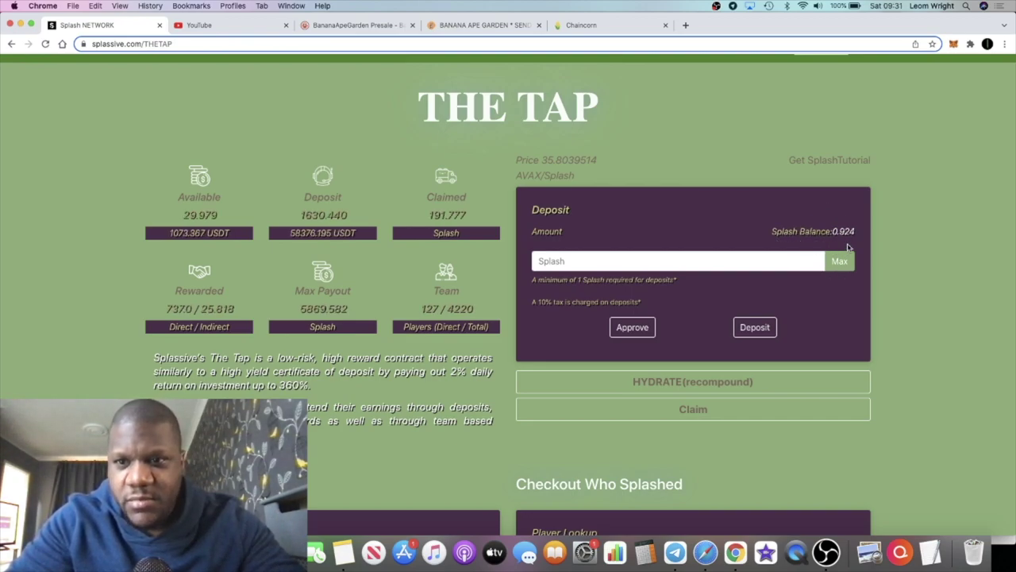
{"action": "double_click", "coordinate": [855, 232]}
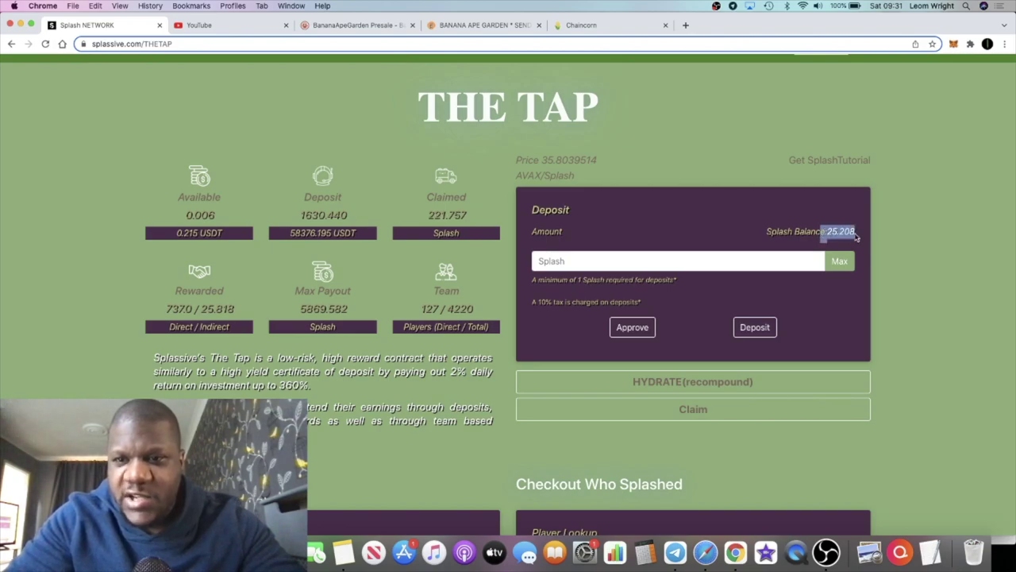
{"action": "left_click", "coordinate": [881, 238]}
{"action": "scroll", "coordinate": [703, 353], "scroll_direction": "down", "scroll_amount": 5}
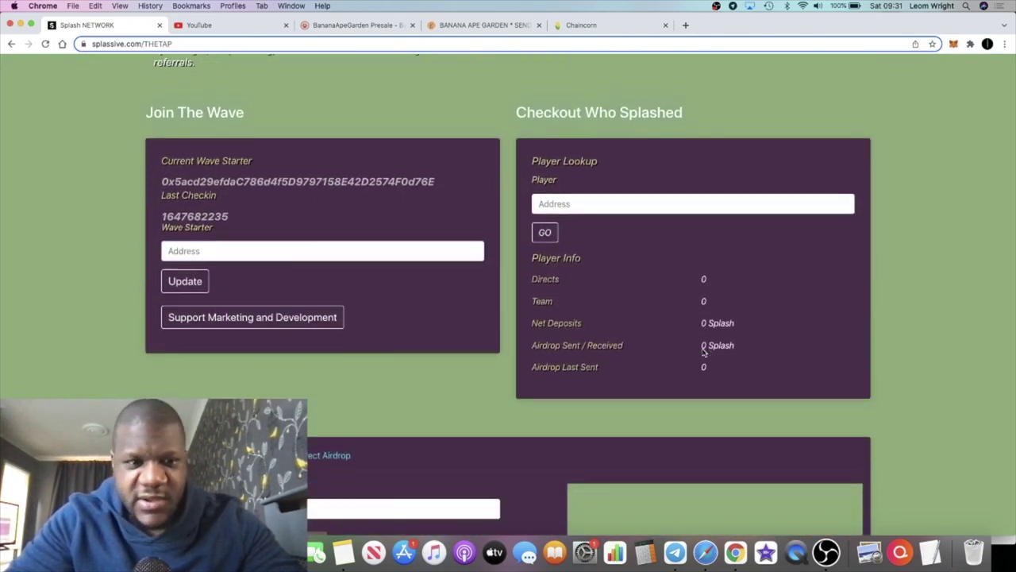
{"action": "scroll", "coordinate": [434, 318], "scroll_direction": "down", "scroll_amount": 4}
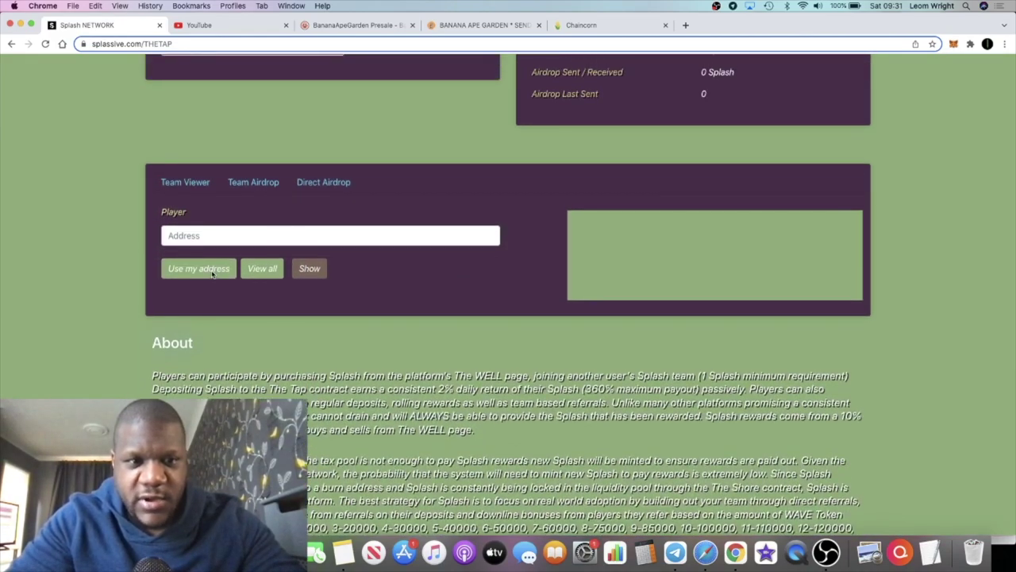
- In Team Airdrop, use my own wallet as the player and pick 'Rewards budget to one matching player'
{"action": "left_click", "coordinate": [254, 182]}
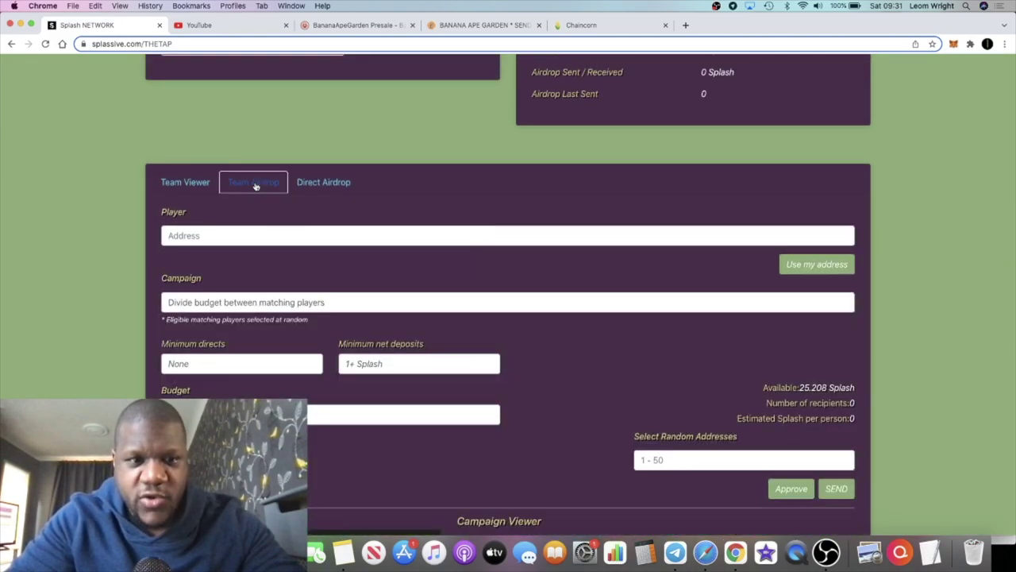
{"action": "left_click", "coordinate": [791, 272]}
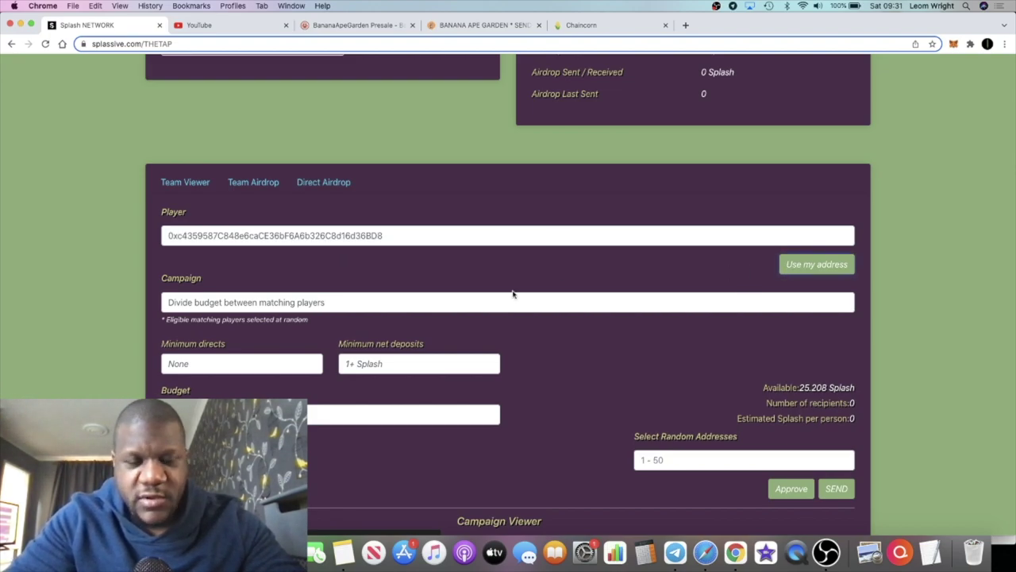
{"action": "scroll", "coordinate": [476, 278], "scroll_direction": "down", "scroll_amount": 3}
{"action": "left_click", "coordinate": [370, 199]}
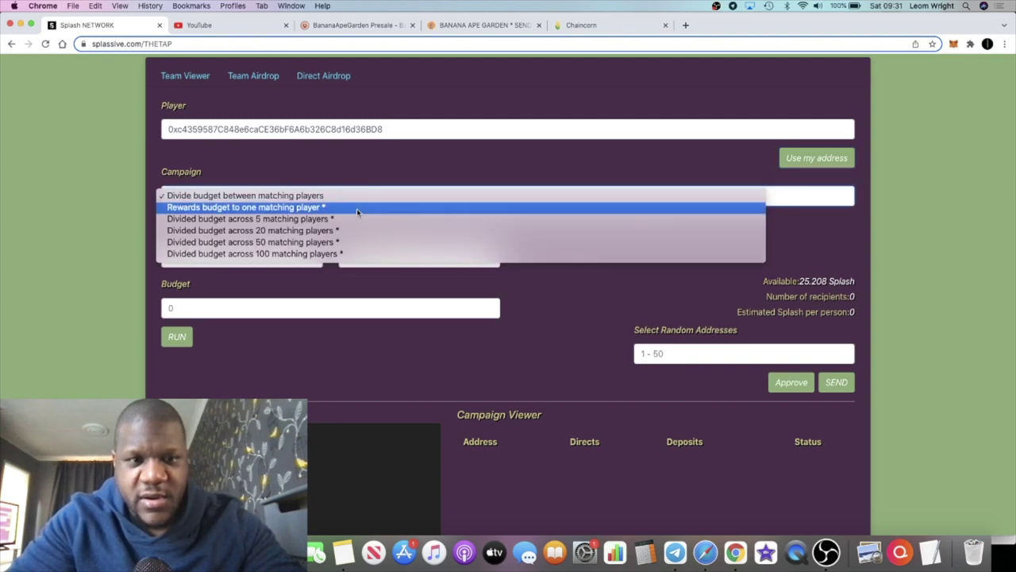
{"action": "left_click", "coordinate": [364, 197]}
{"action": "scroll", "coordinate": [318, 254], "scroll_direction": "down", "scroll_amount": 2}
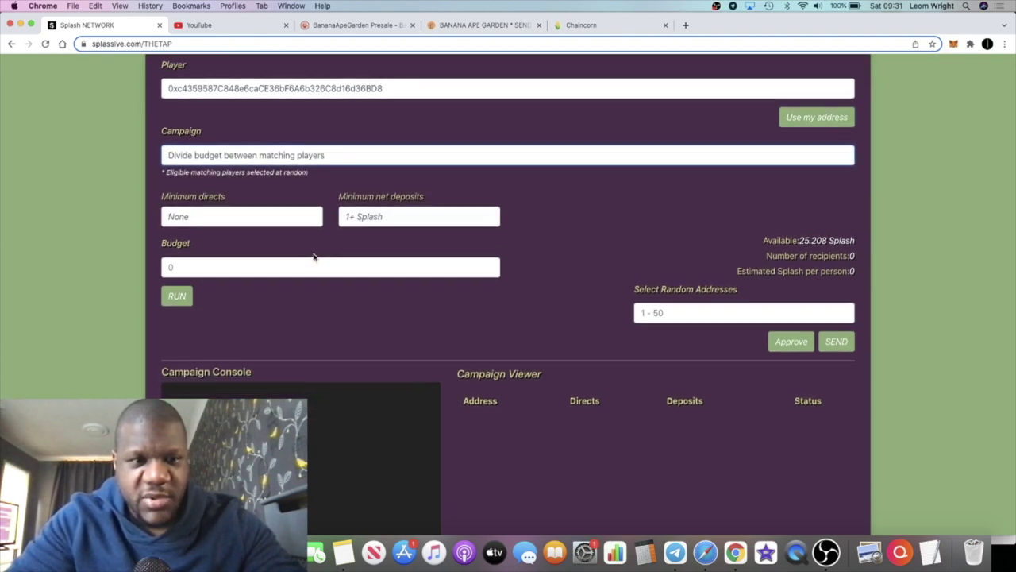
{"action": "key", "text": "Down"}
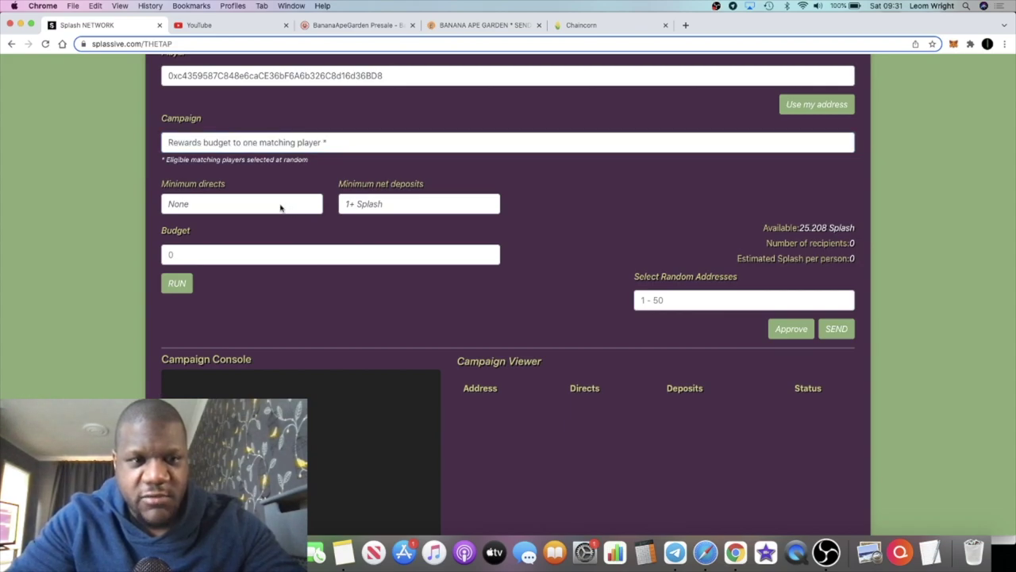
- Keep minimum directs at None and minimum net deposits at 1+ Splash, noting 25.208 Splash available
{"action": "left_click", "coordinate": [269, 210]}
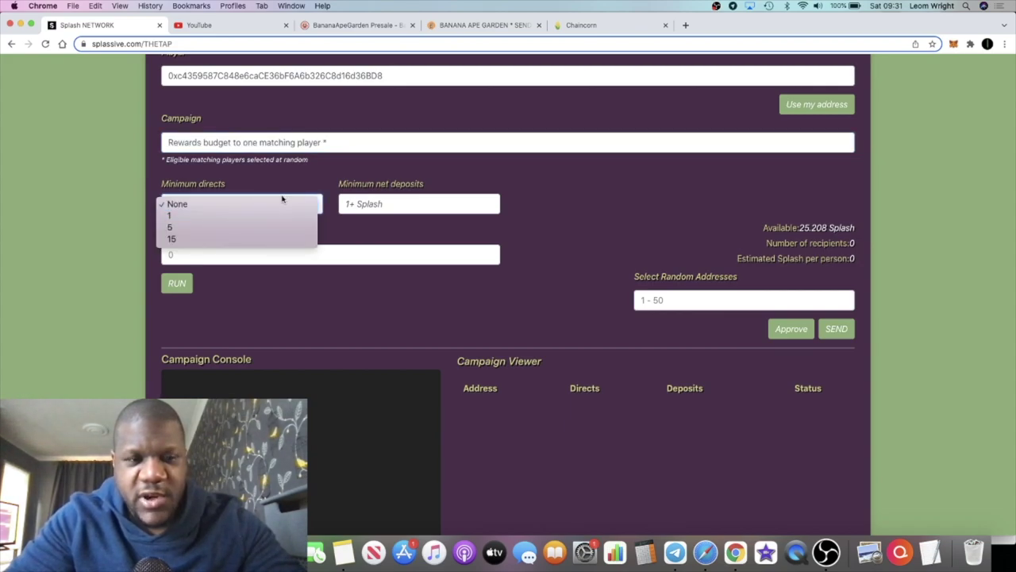
{"action": "left_click", "coordinate": [379, 208]}
{"action": "left_click", "coordinate": [377, 205]}
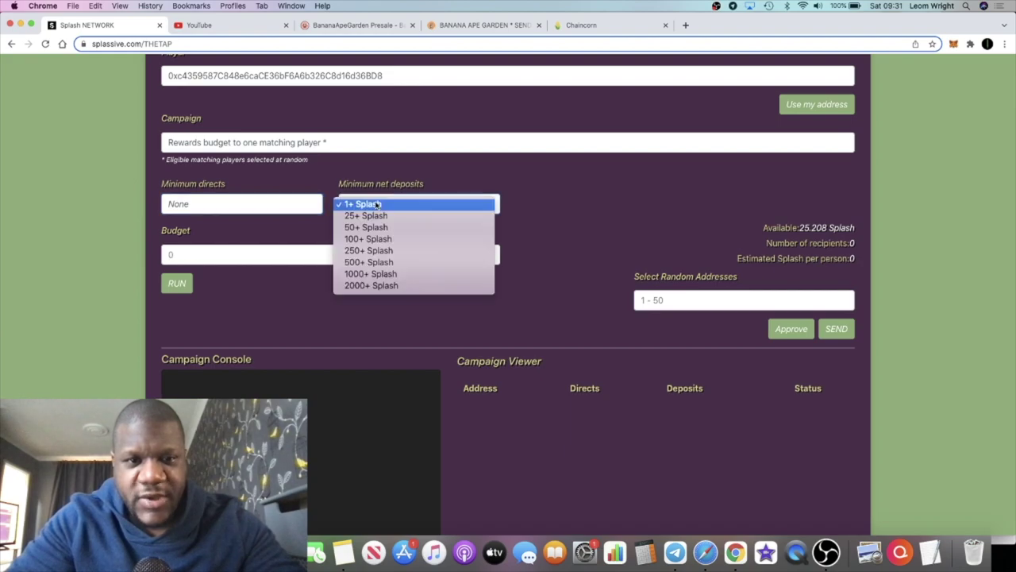
{"action": "left_click", "coordinate": [535, 190]}
{"action": "scroll", "coordinate": [261, 295], "scroll_direction": "down", "scroll_amount": 2}
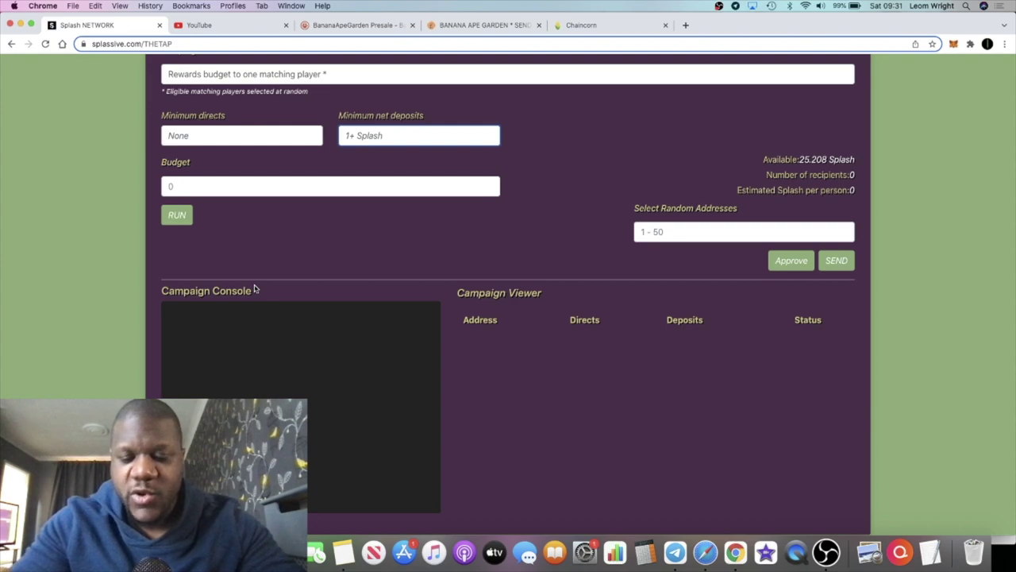
{"action": "scroll", "coordinate": [254, 290], "scroll_direction": "up", "scroll_amount": 2}
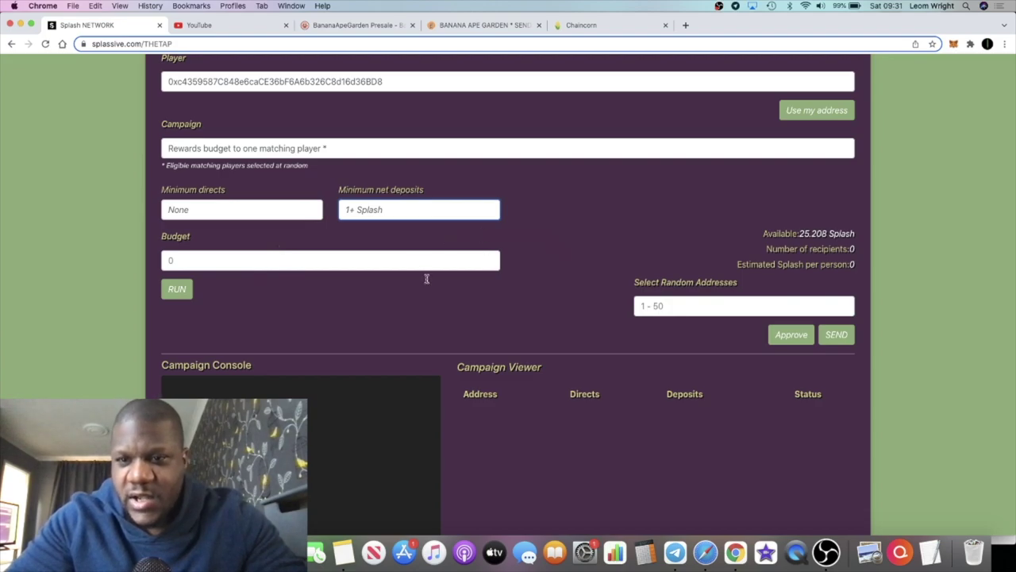
{"action": "left_click_drag", "start_coordinate": [830, 238], "coordinate": [804, 239]}
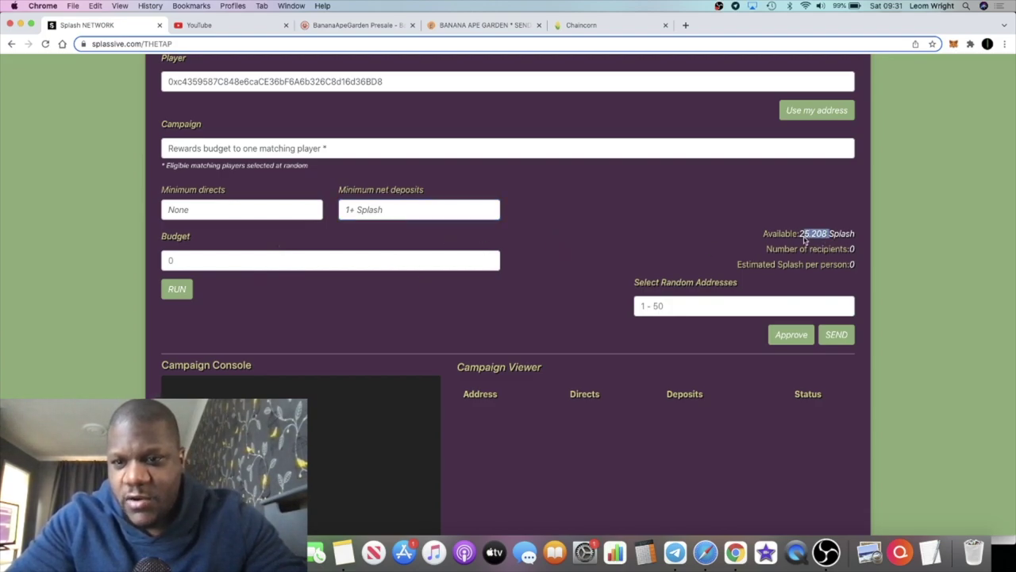
- Enter a 25.2 Splash airdrop budget and run the campaign to find matching players
{"action": "left_click", "coordinate": [303, 262]}
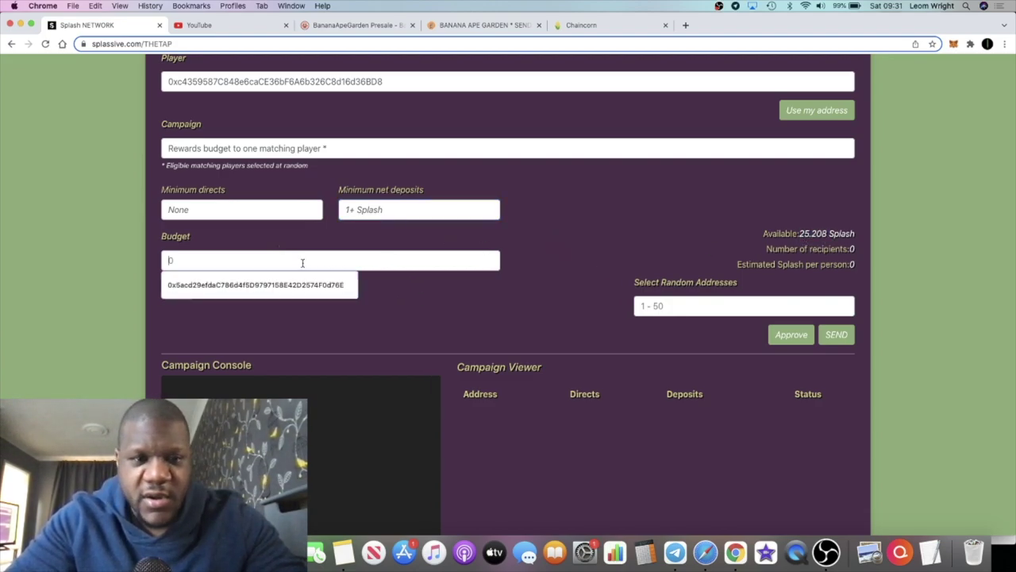
{"action": "type", "text": "25.2"}
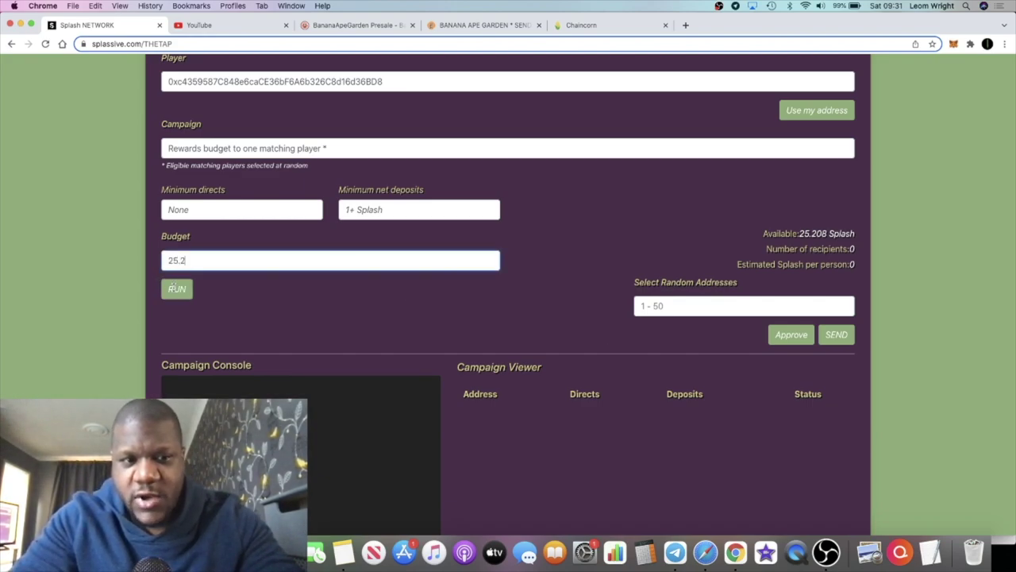
{"action": "left_click", "coordinate": [178, 291]}
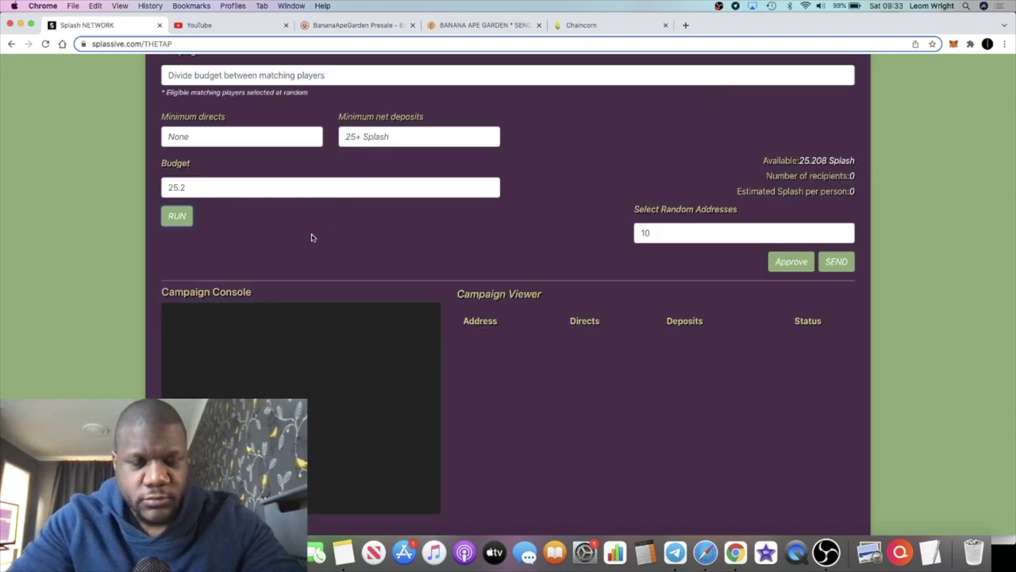
- Review the 43 matching players at 0.59 Splash each and approve spending Splash for the airdrop
{"action": "scroll", "coordinate": [297, 266], "scroll_direction": "up", "scroll_amount": 1}
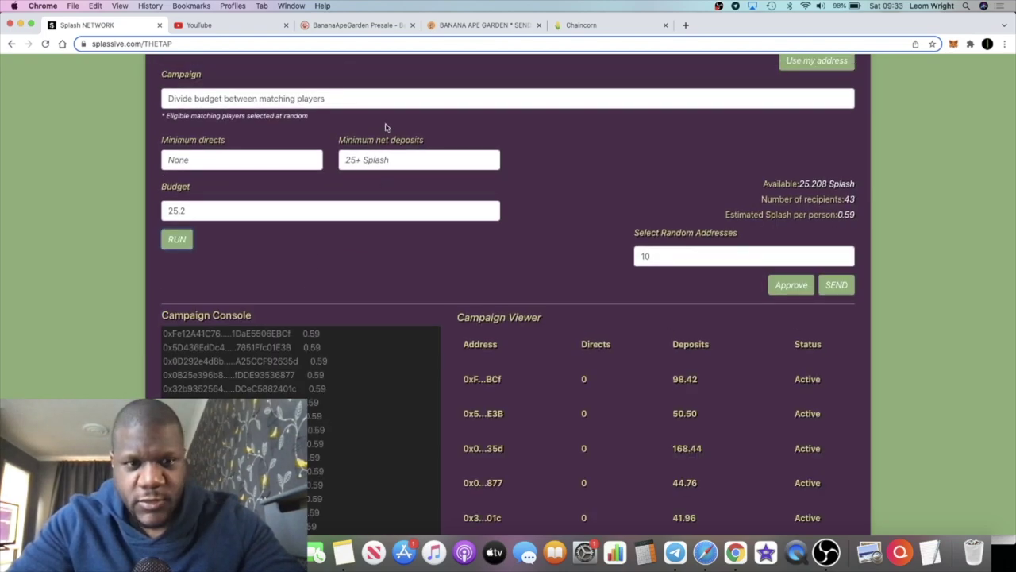
{"action": "scroll", "coordinate": [468, 231], "scroll_direction": "down", "scroll_amount": 4}
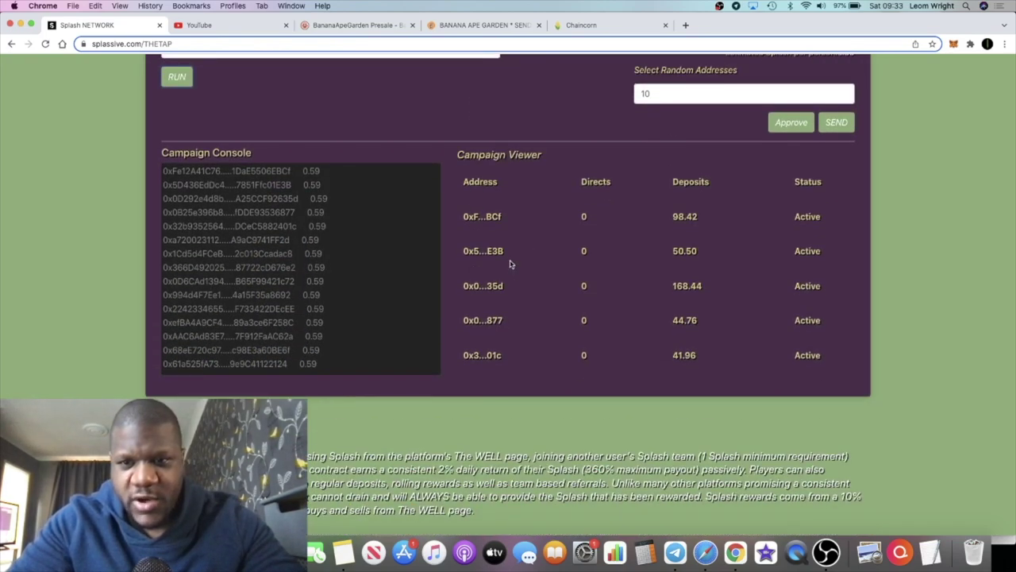
{"action": "scroll", "coordinate": [511, 265], "scroll_direction": "down", "scroll_amount": 10}
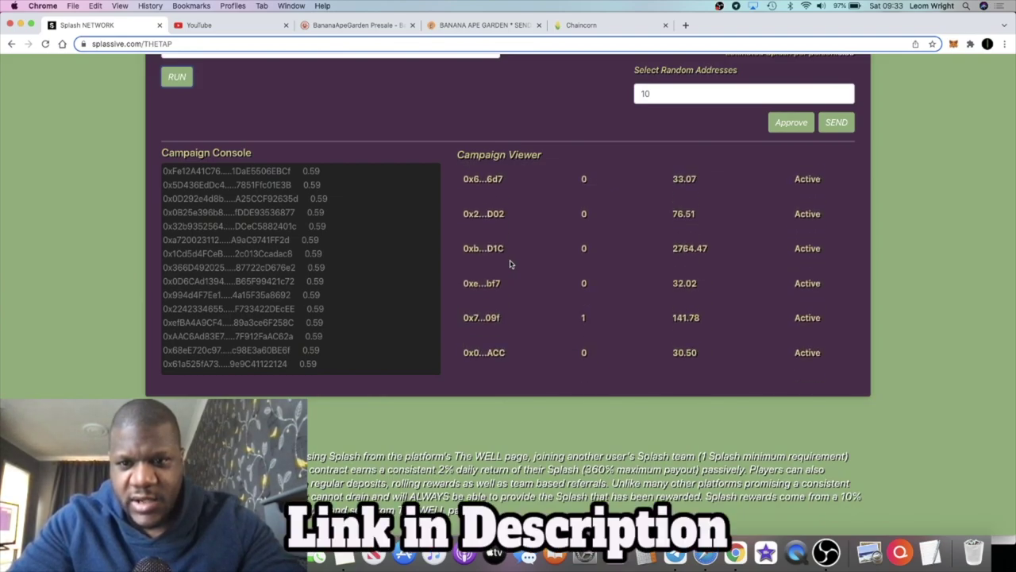
{"action": "scroll", "coordinate": [510, 264], "scroll_direction": "down", "scroll_amount": 10}
{"action": "scroll", "coordinate": [510, 265], "scroll_direction": "up", "scroll_amount": 3}
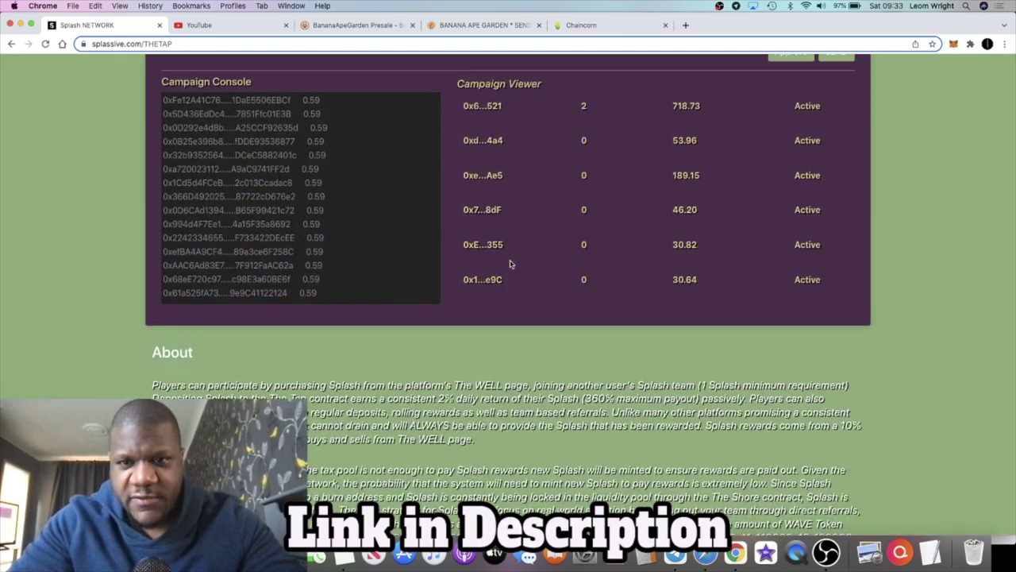
{"action": "scroll", "coordinate": [510, 264], "scroll_direction": "down", "scroll_amount": 10}
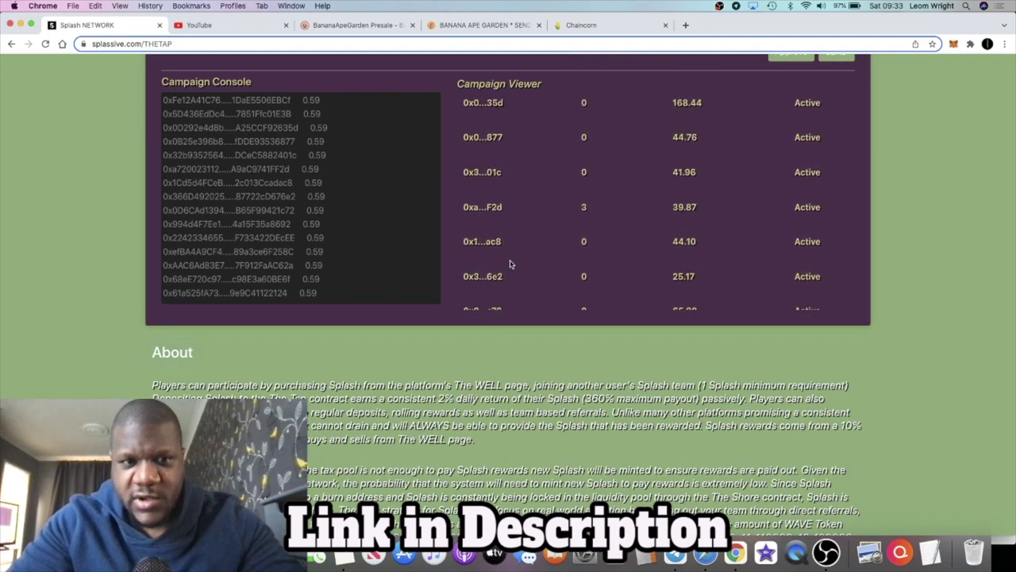
{"action": "scroll", "coordinate": [510, 265], "scroll_direction": "up", "scroll_amount": 5}
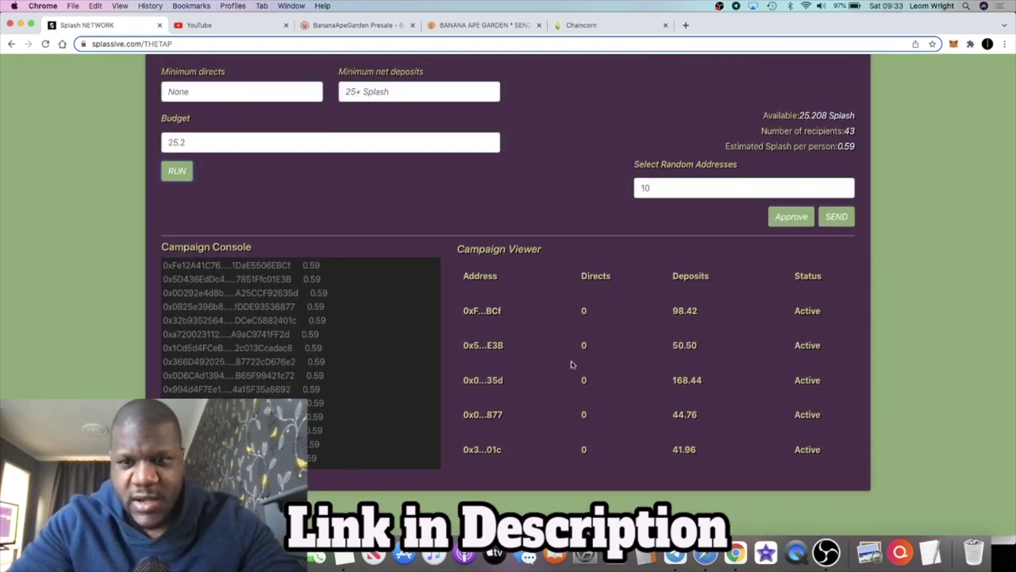
{"action": "scroll", "coordinate": [571, 365], "scroll_direction": "down", "scroll_amount": 3}
{"action": "scroll", "coordinate": [571, 363], "scroll_direction": "up", "scroll_amount": 8}
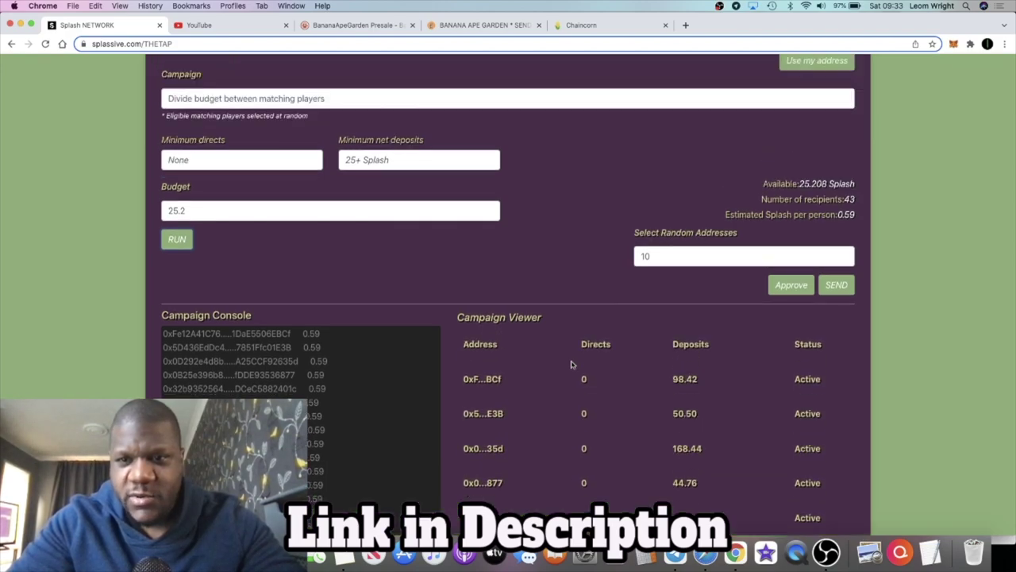
{"action": "scroll", "coordinate": [747, 283], "scroll_direction": "down", "scroll_amount": 3}
{"action": "left_click", "coordinate": [780, 343]}
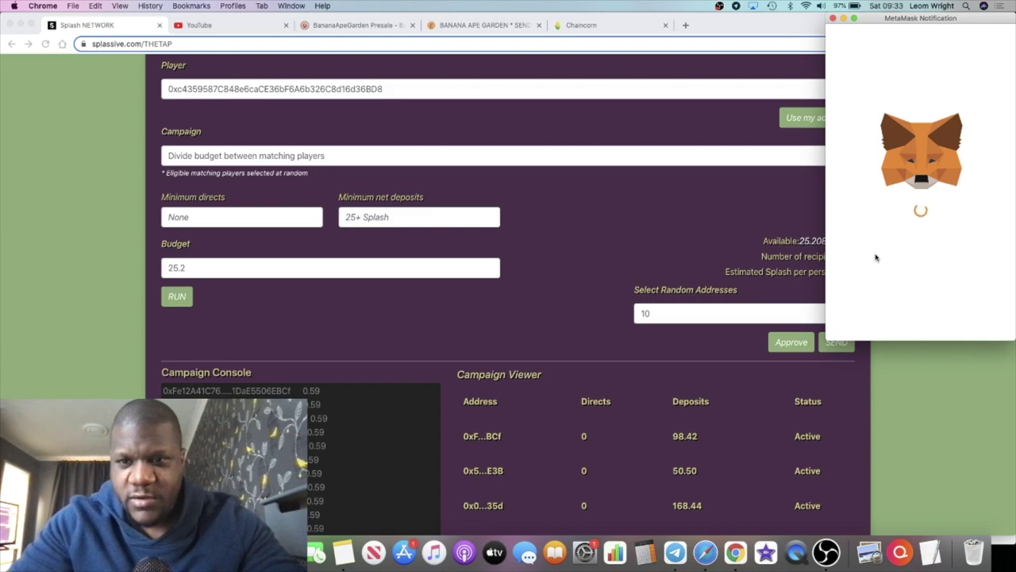
- Confirm the Splash spending permission in MetaMask, attempt the send, and dismiss the confirmation notice
{"action": "scroll", "coordinate": [957, 278], "scroll_direction": "down", "scroll_amount": 3}
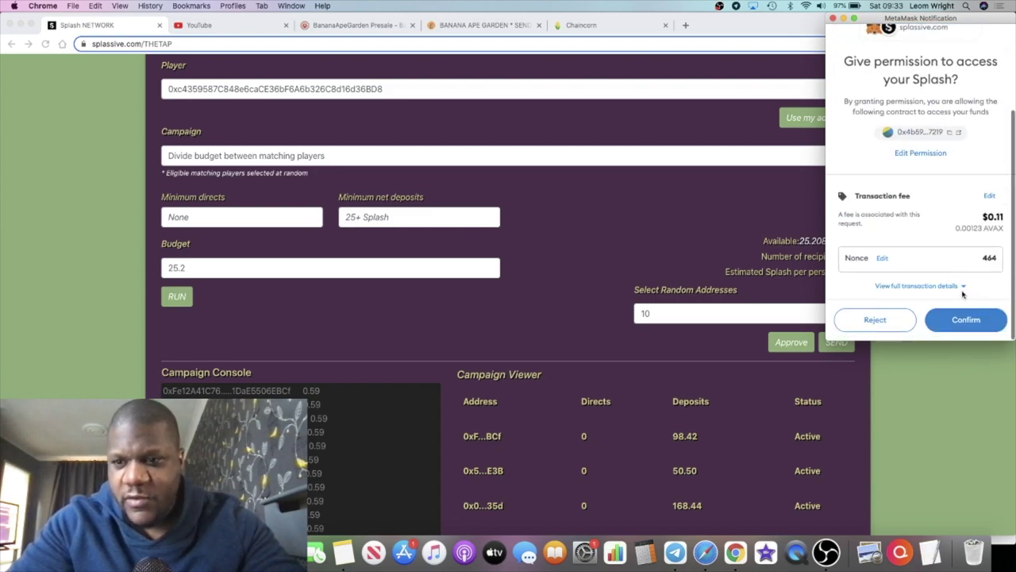
{"action": "left_click", "coordinate": [958, 319]}
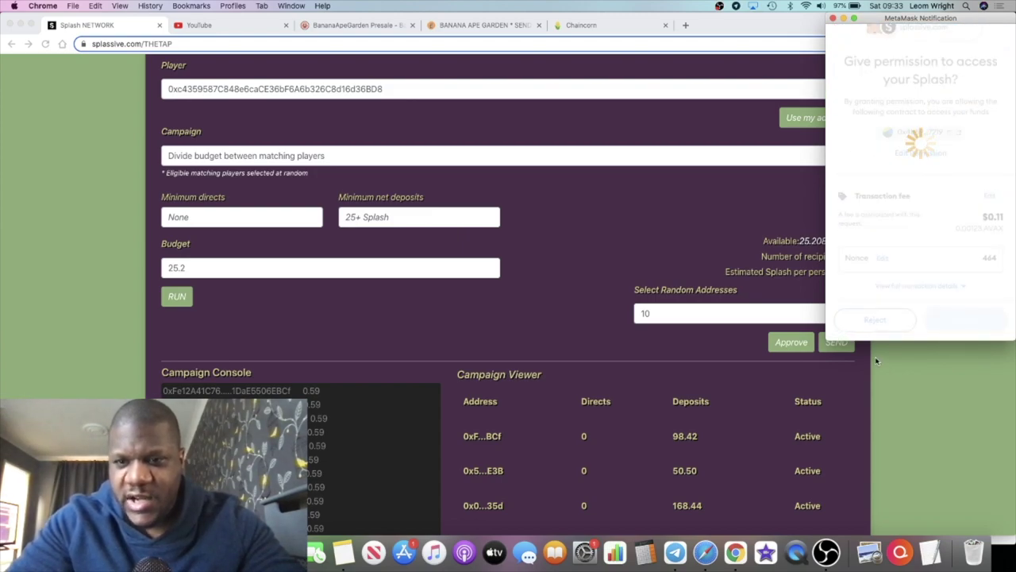
{"action": "scroll", "coordinate": [855, 294], "scroll_direction": "down", "scroll_amount": 3}
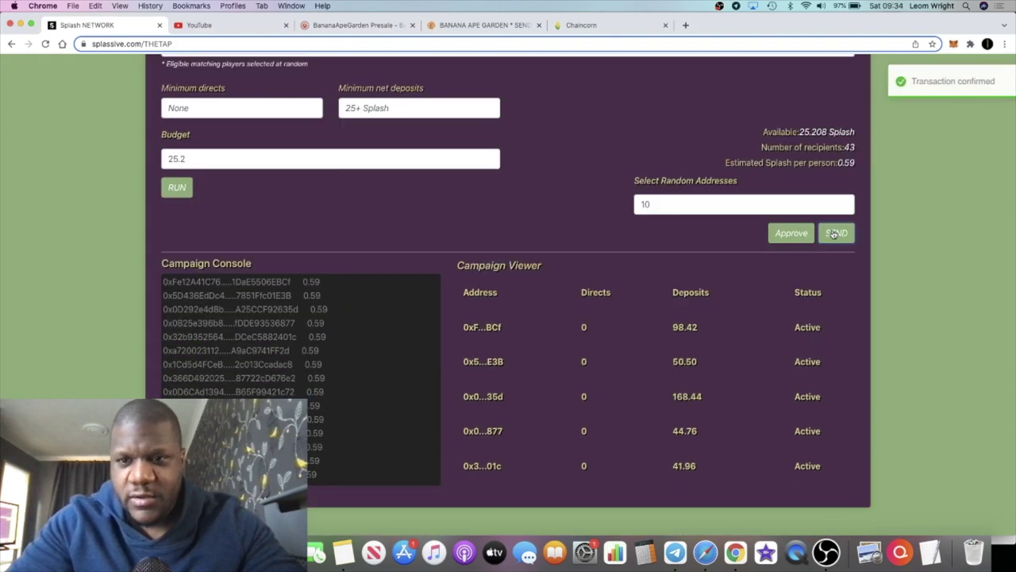
{"action": "left_click", "coordinate": [846, 232]}
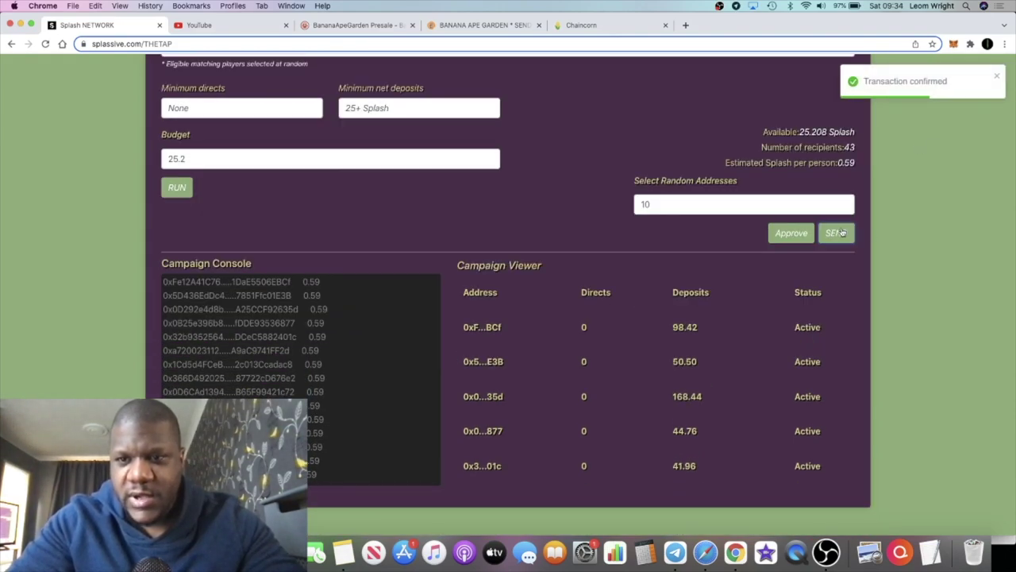
{"action": "left_click", "coordinate": [999, 75]}
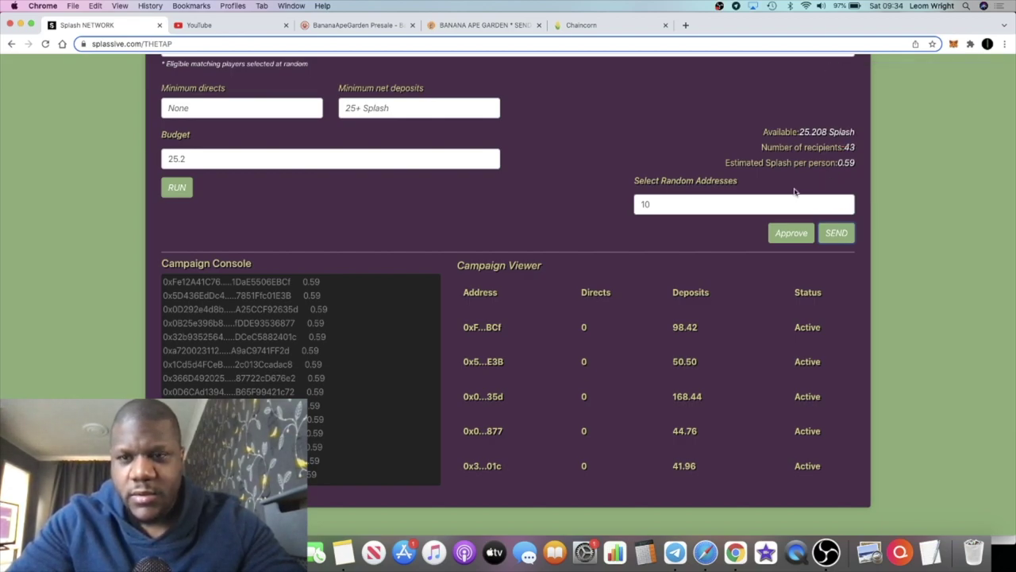
- Lower the airdrop budget from 25.2 to 25 and send the Team Airdrop
{"action": "left_click", "coordinate": [456, 158]}
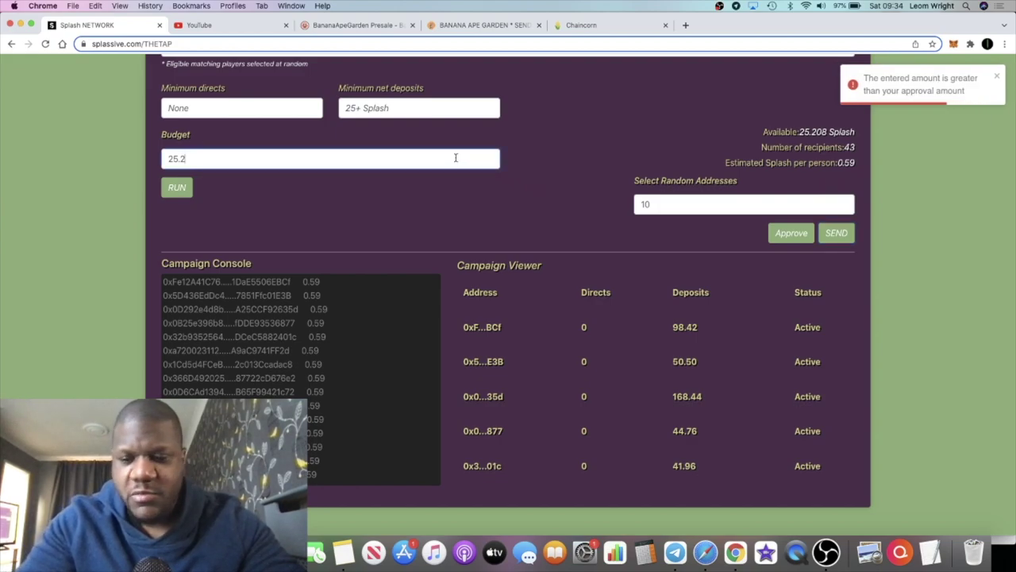
{"action": "key", "text": "BackSpace"}
{"action": "key", "text": "BackSpace"}
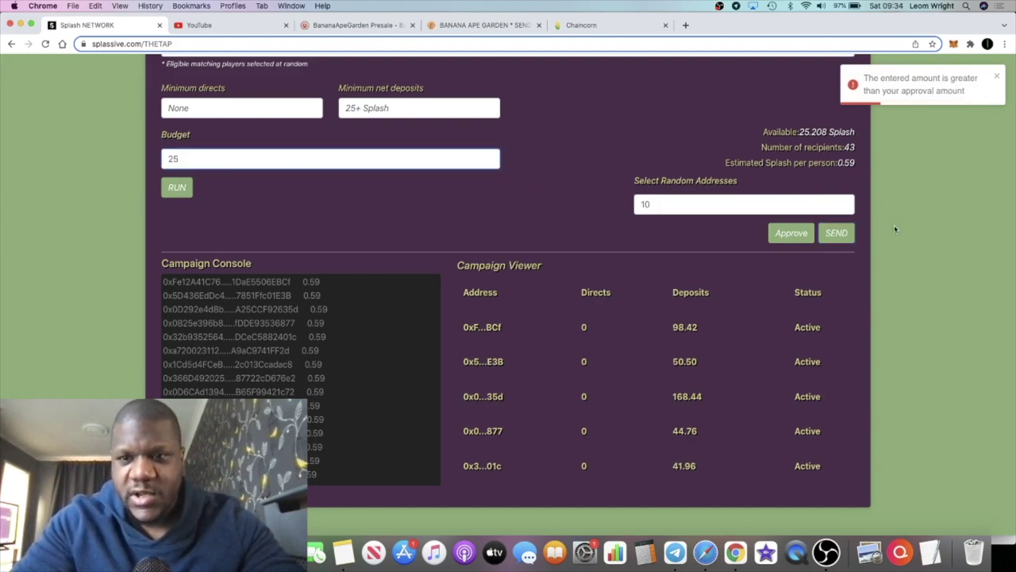
{"action": "left_click", "coordinate": [845, 238]}
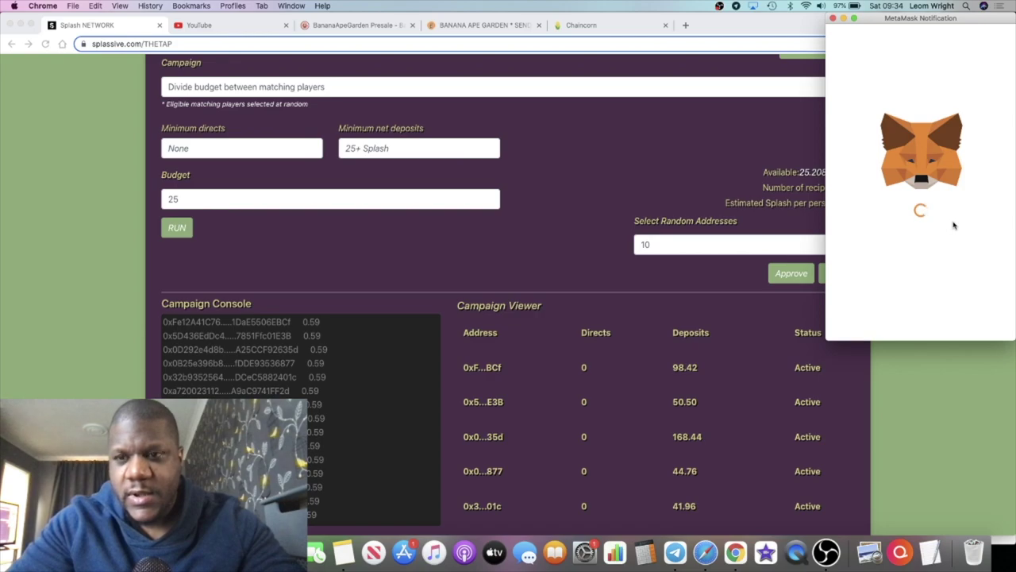
- Confirm both airdrop transactions in the MetaMask popup
{"action": "left_click", "coordinate": [958, 304]}
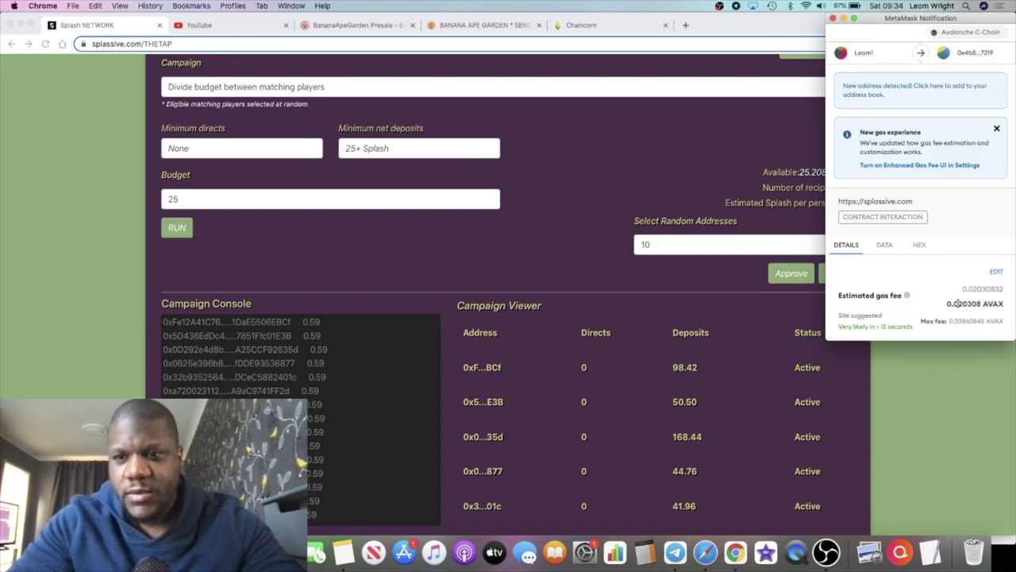
{"action": "scroll", "coordinate": [948, 280], "scroll_direction": "down", "scroll_amount": 2}
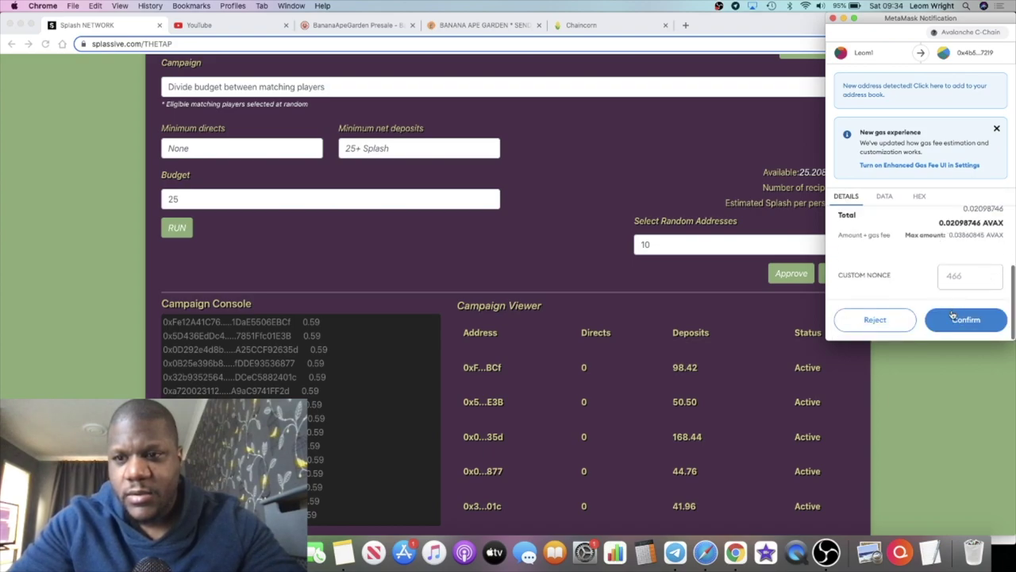
{"action": "left_click", "coordinate": [953, 316]}
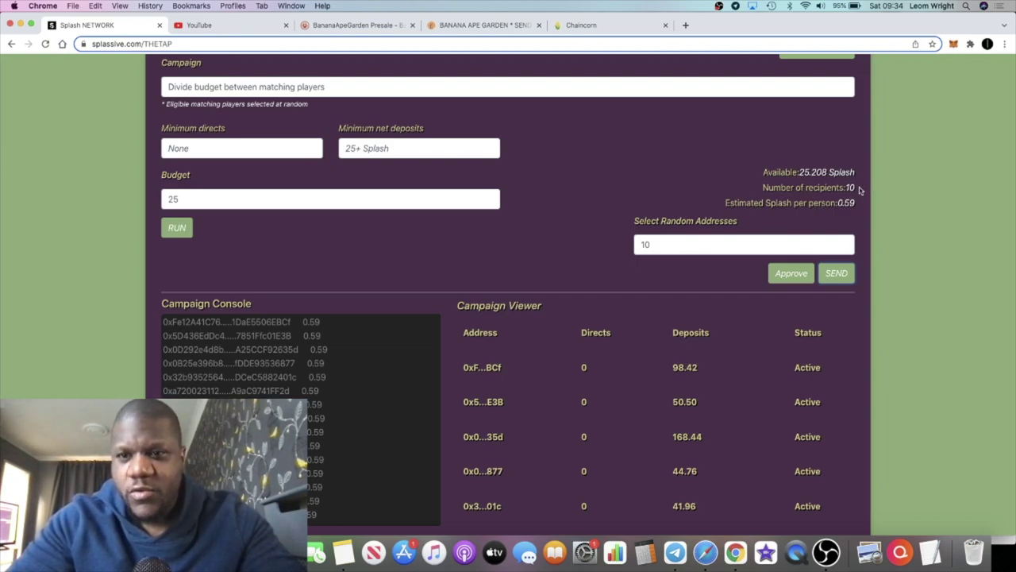
- Check the airdrop went to 10 recipients and dismiss the Transaction confirmed notice
{"action": "left_click_drag", "start_coordinate": [857, 189], "coordinate": [781, 189]}
{"action": "left_click", "coordinate": [782, 189]}
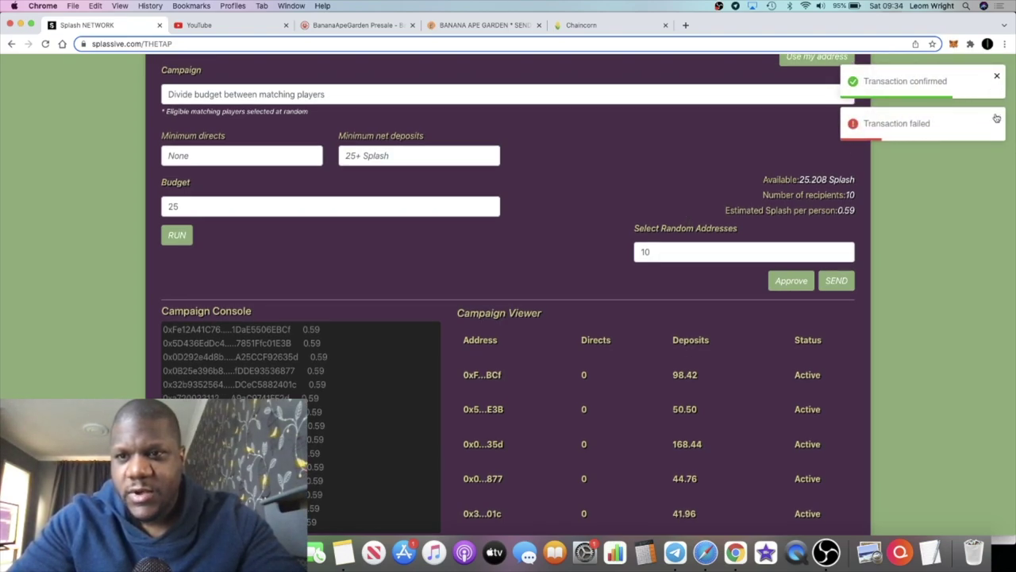
{"action": "left_click", "coordinate": [998, 75]}
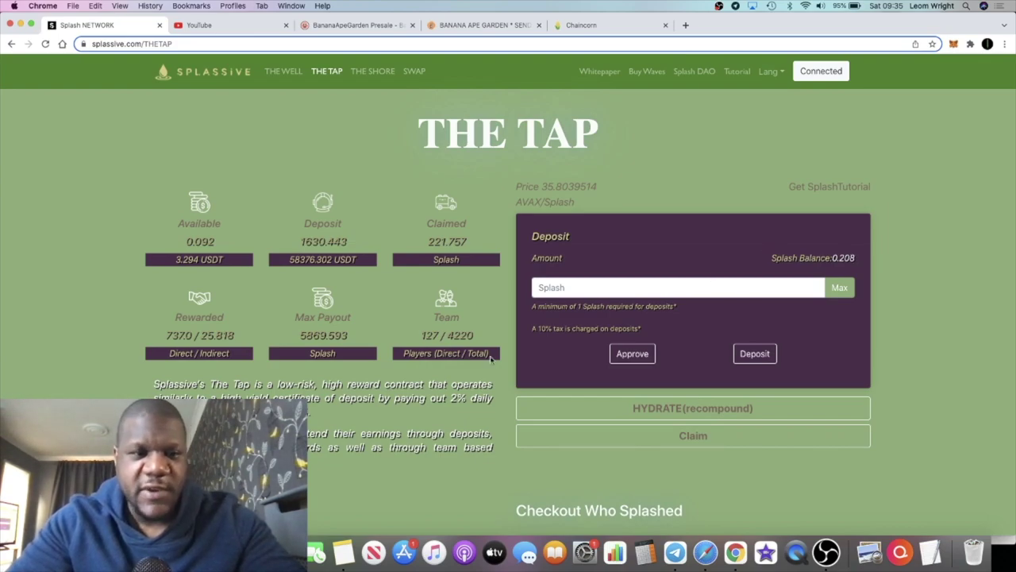
{"action": "scroll", "coordinate": [491, 357], "scroll_direction": "down", "scroll_amount": 20}
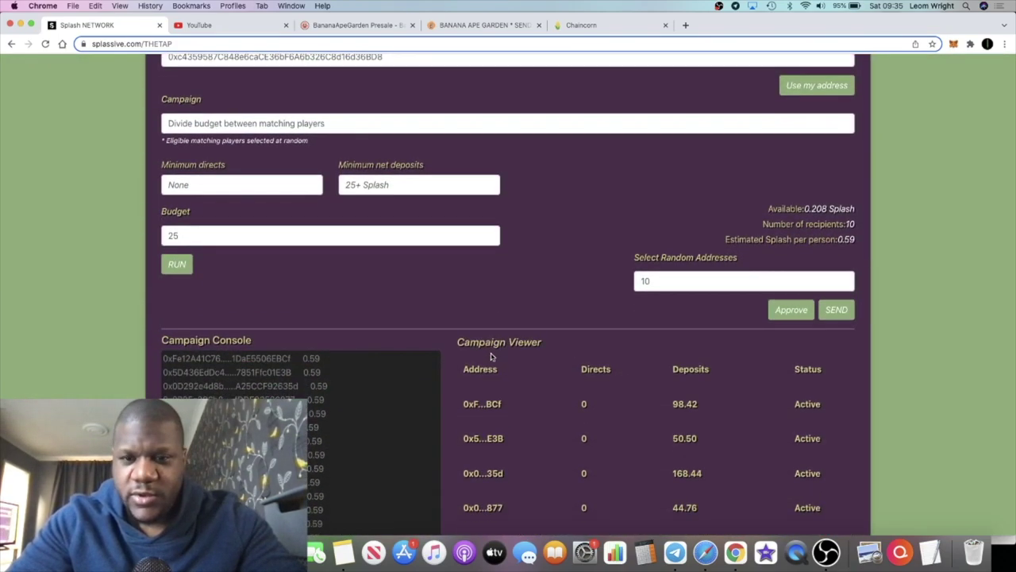
{"action": "scroll", "coordinate": [490, 357], "scroll_direction": "up", "scroll_amount": 20}
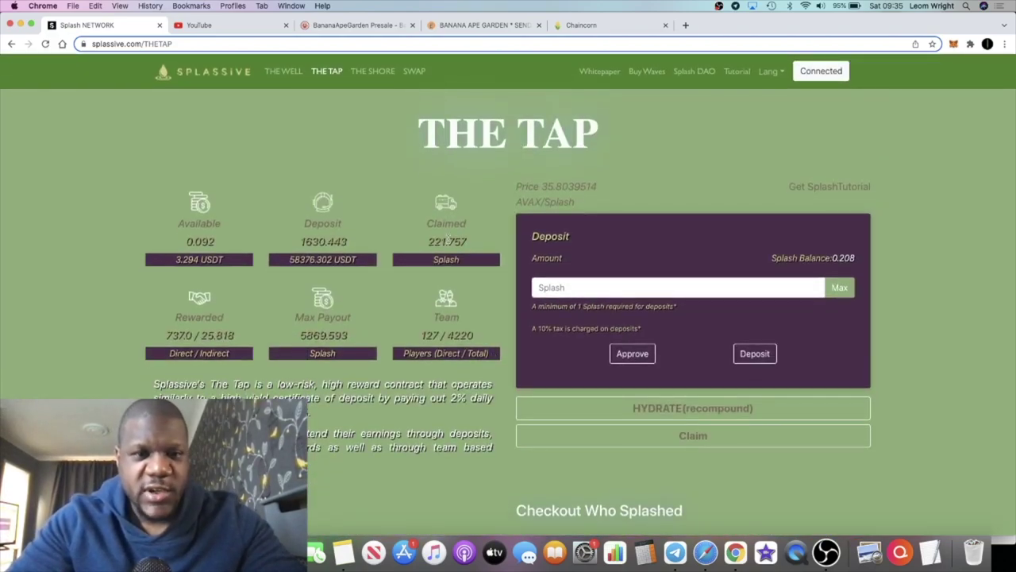
{"action": "scroll", "coordinate": [376, 224], "scroll_direction": "down", "scroll_amount": 5}
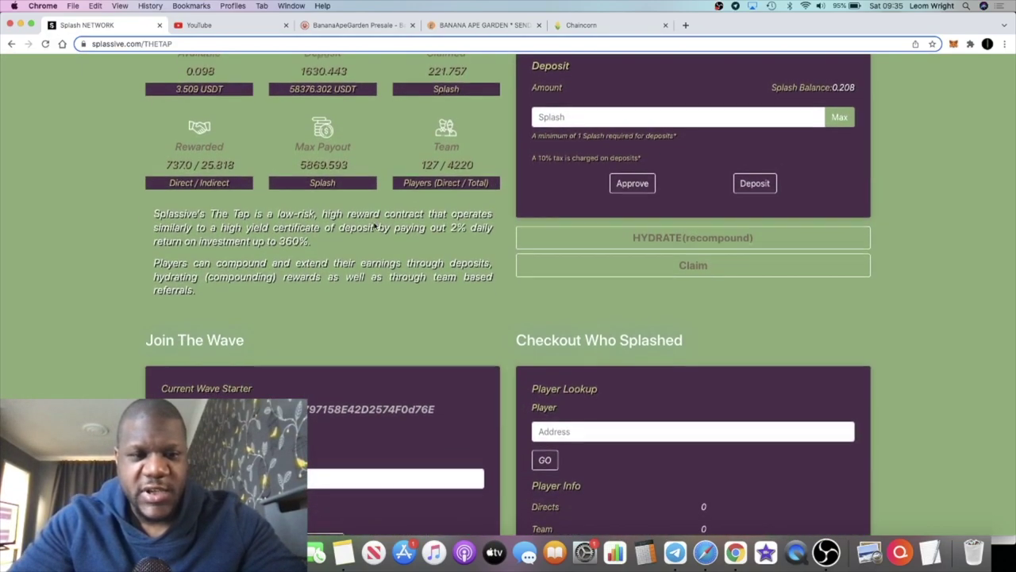
{"action": "scroll", "coordinate": [374, 224], "scroll_direction": "up", "scroll_amount": 6}
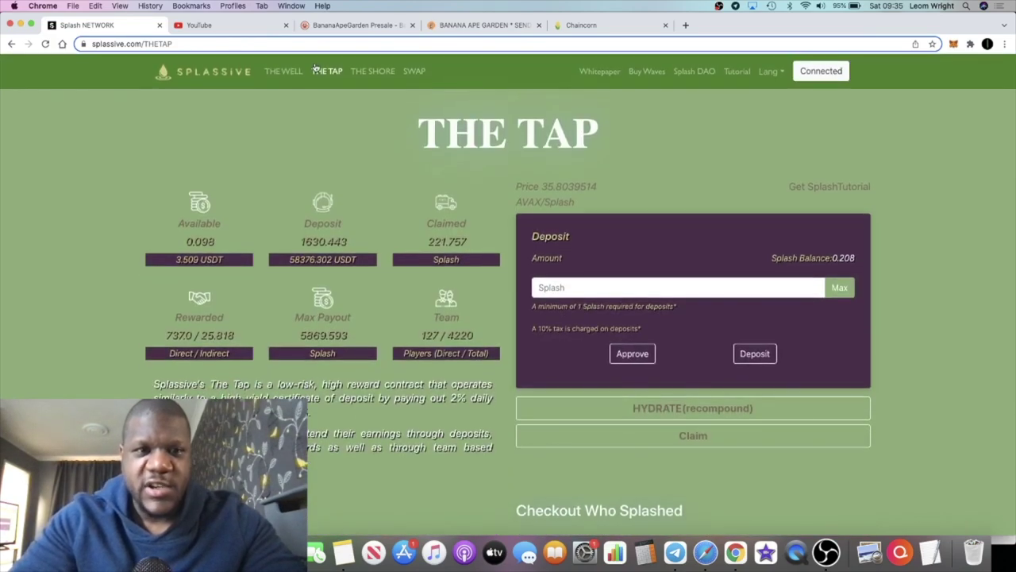
{"action": "left_click", "coordinate": [283, 77]}
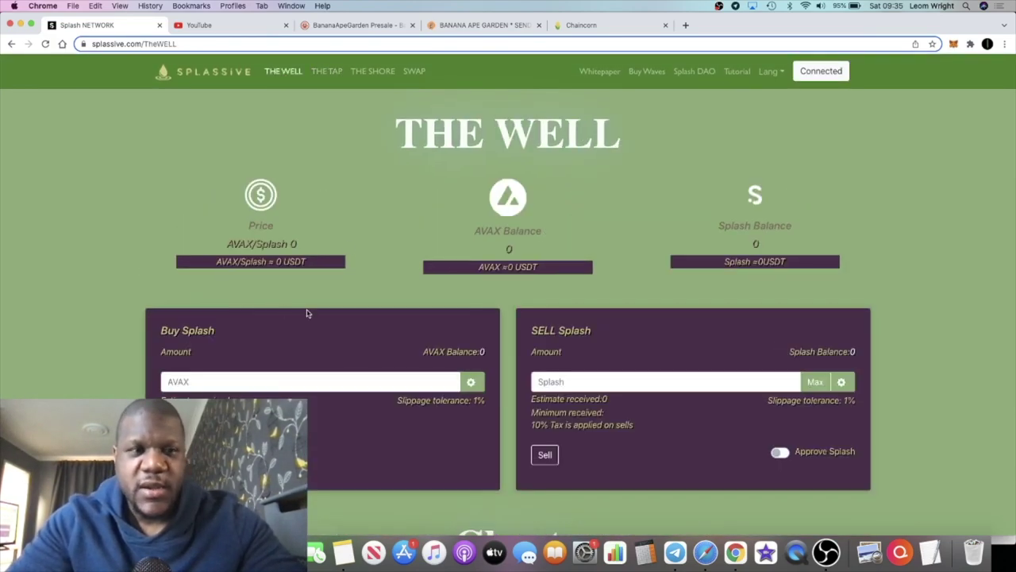
{"action": "scroll", "coordinate": [341, 250], "scroll_direction": "down", "scroll_amount": 3}
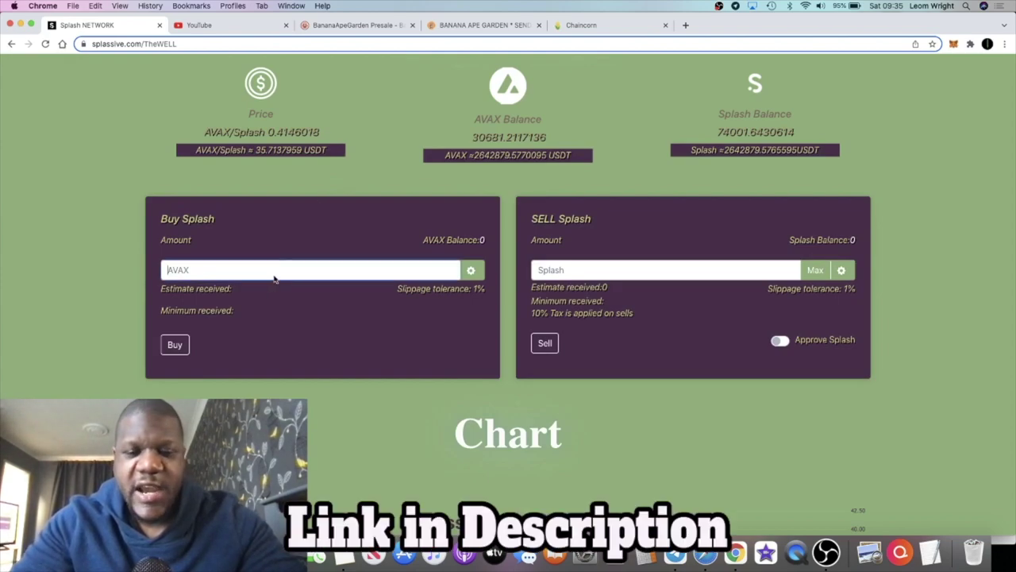
{"action": "type", "text": "10"}
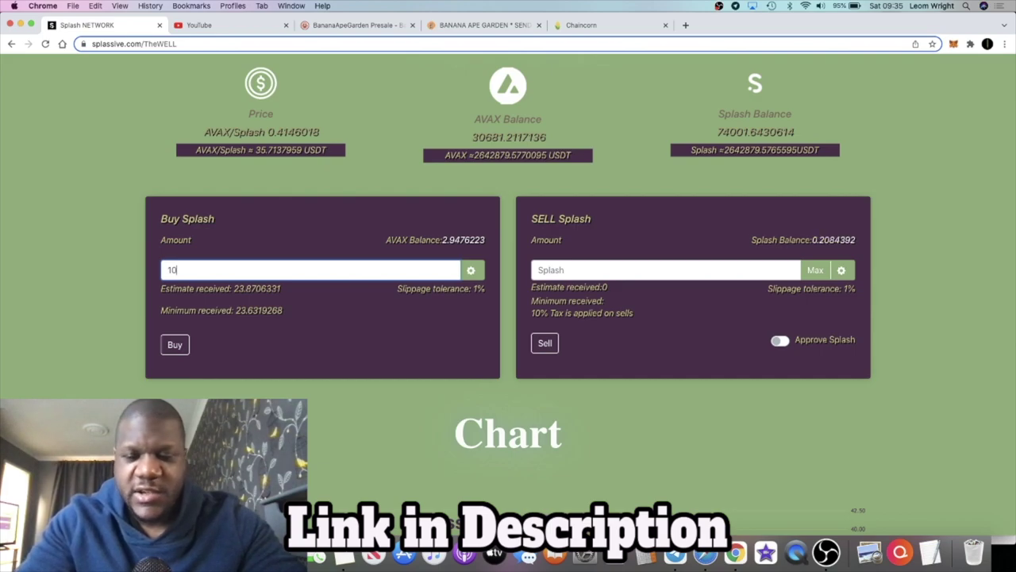
{"action": "key", "text": "BackSpace"}
{"action": "scroll", "coordinate": [347, 190], "scroll_direction": "up", "scroll_amount": 3}
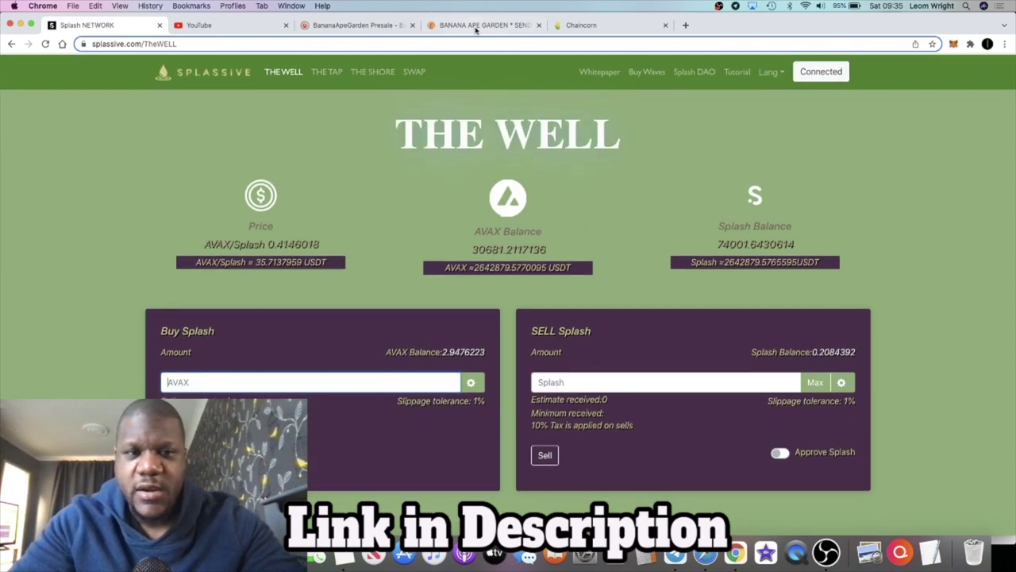
{"action": "left_click", "coordinate": [327, 72]}
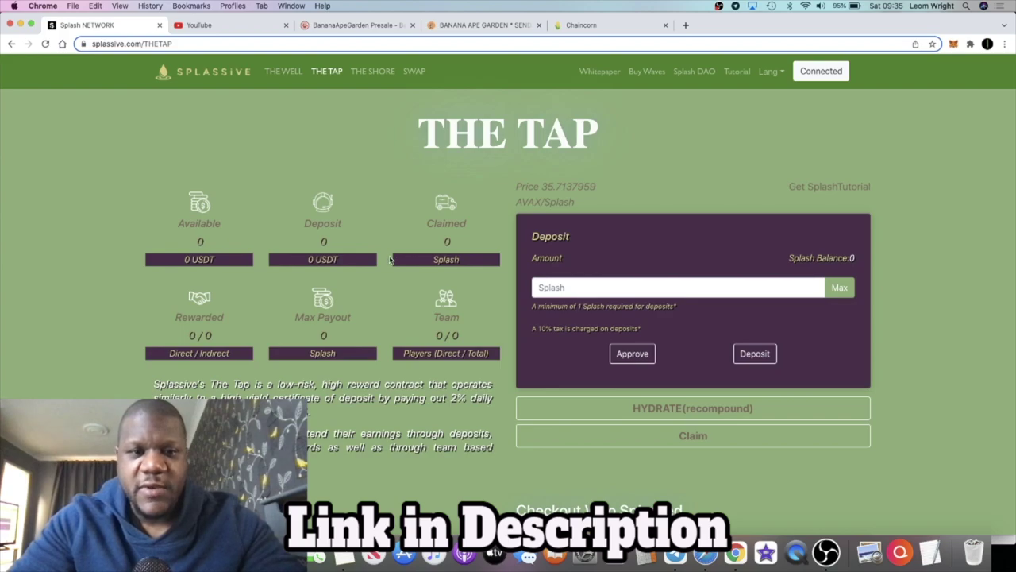
{"action": "scroll", "coordinate": [390, 260], "scroll_direction": "down", "scroll_amount": 8}
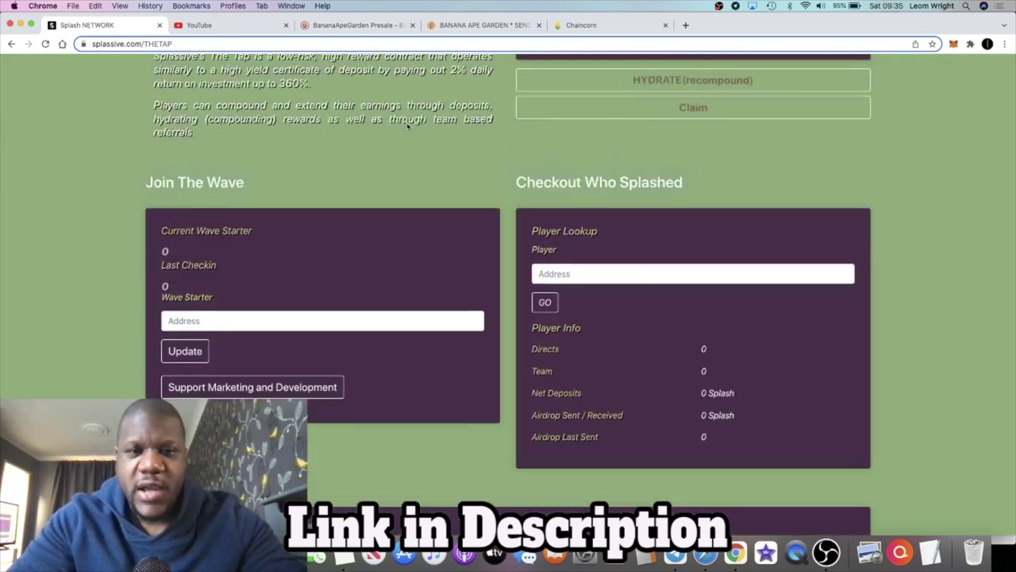
{"action": "scroll", "coordinate": [578, 146], "scroll_direction": "up", "scroll_amount": 5}
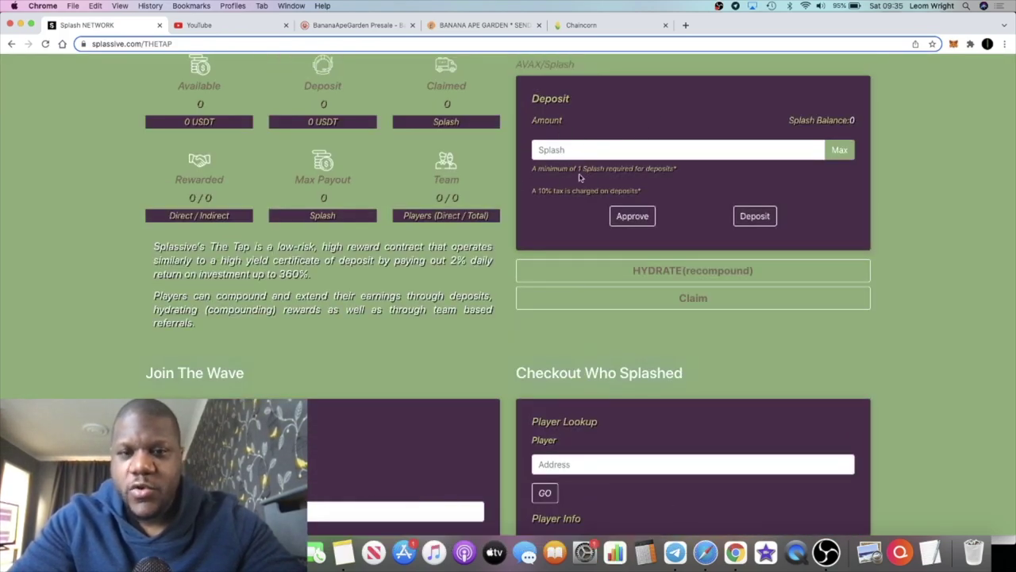
{"action": "scroll", "coordinate": [600, 161], "scroll_direction": "up", "scroll_amount": 1}
{"action": "scroll", "coordinate": [588, 191], "scroll_direction": "up", "scroll_amount": 1}
{"action": "scroll", "coordinate": [574, 218], "scroll_direction": "down", "scroll_amount": 6}
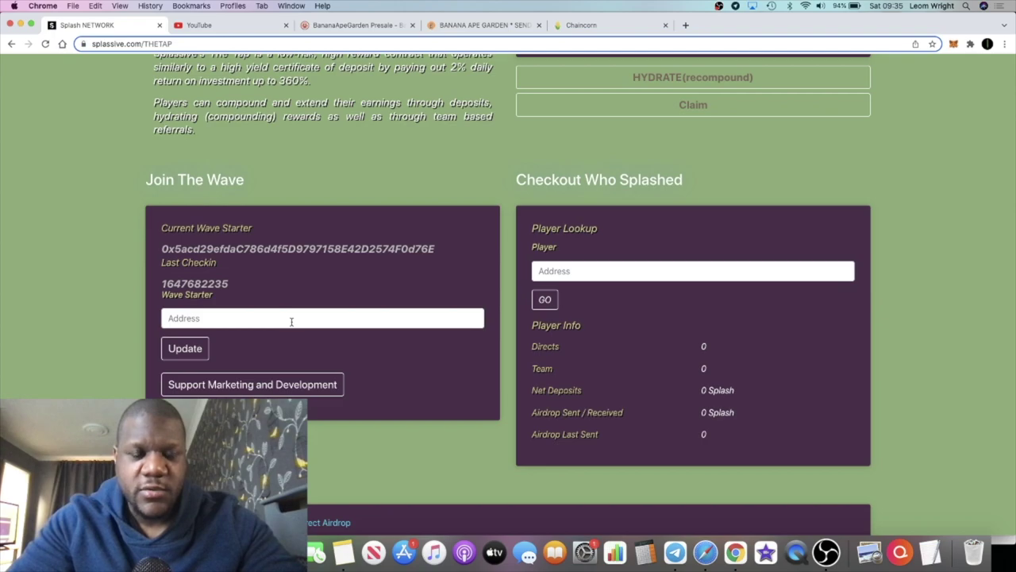
{"action": "left_click", "coordinate": [281, 320]}
{"action": "left_click", "coordinate": [378, 367]}
{"action": "scroll", "coordinate": [249, 363], "scroll_direction": "up", "scroll_amount": 2}
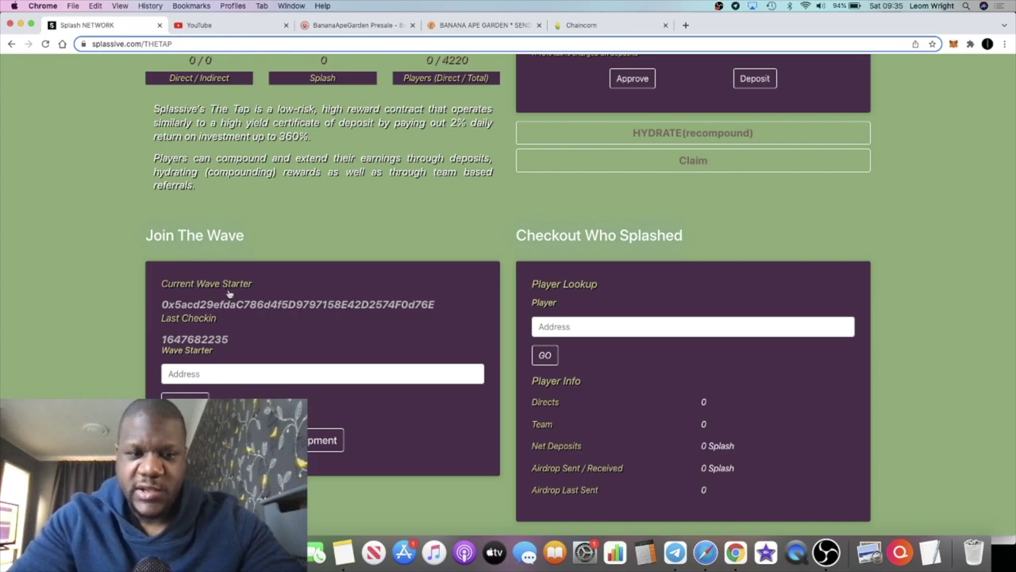
{"action": "scroll", "coordinate": [244, 321], "scroll_direction": "up", "scroll_amount": 3}
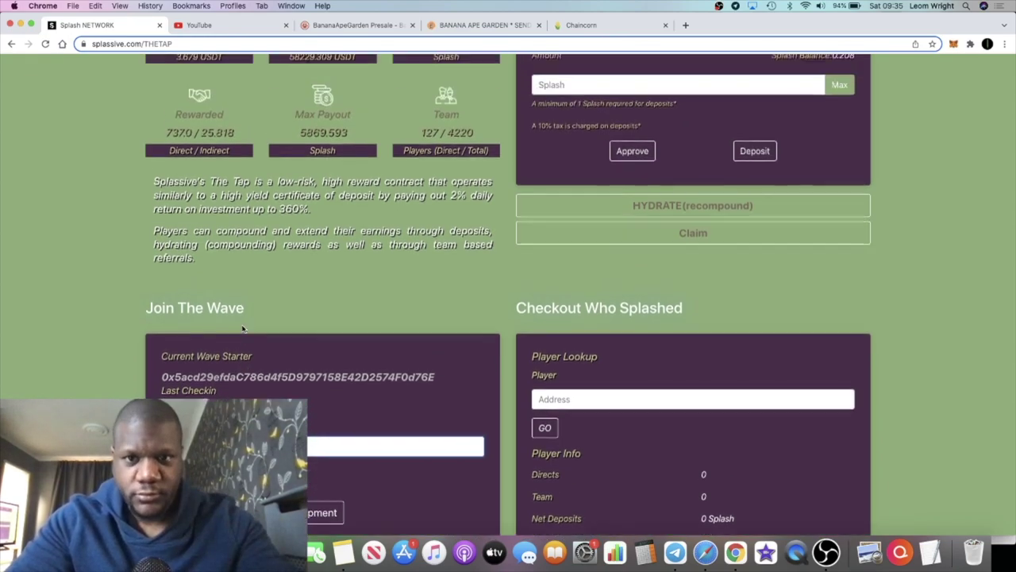
{"action": "scroll", "coordinate": [243, 328], "scroll_direction": "up", "scroll_amount": 5}
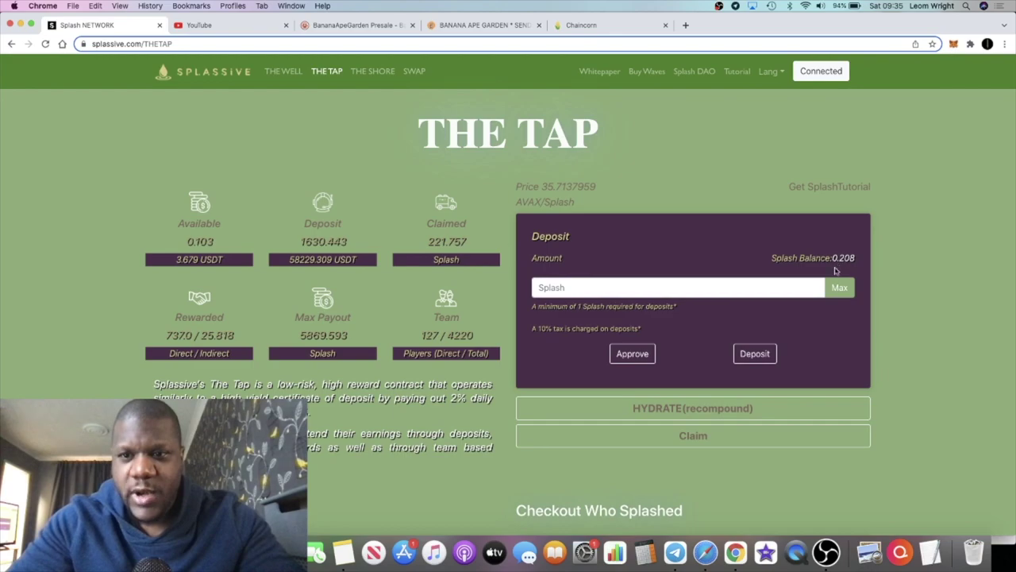
- Enter 10 Splash as the deposit amount in The Tap's Deposit panel
{"action": "scroll", "coordinate": [830, 286], "scroll_direction": "down", "scroll_amount": 1}
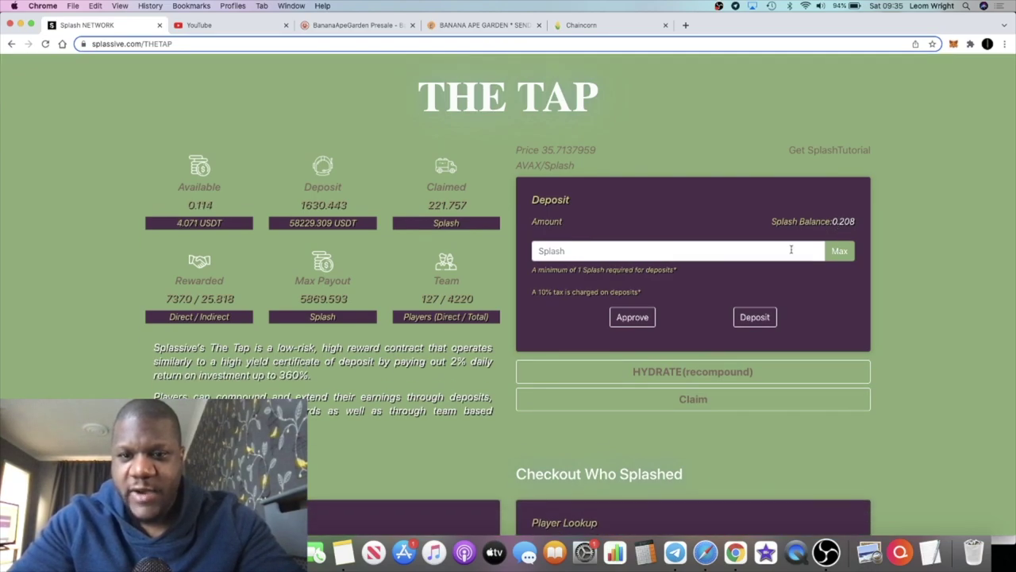
{"action": "type", "text": "10"}
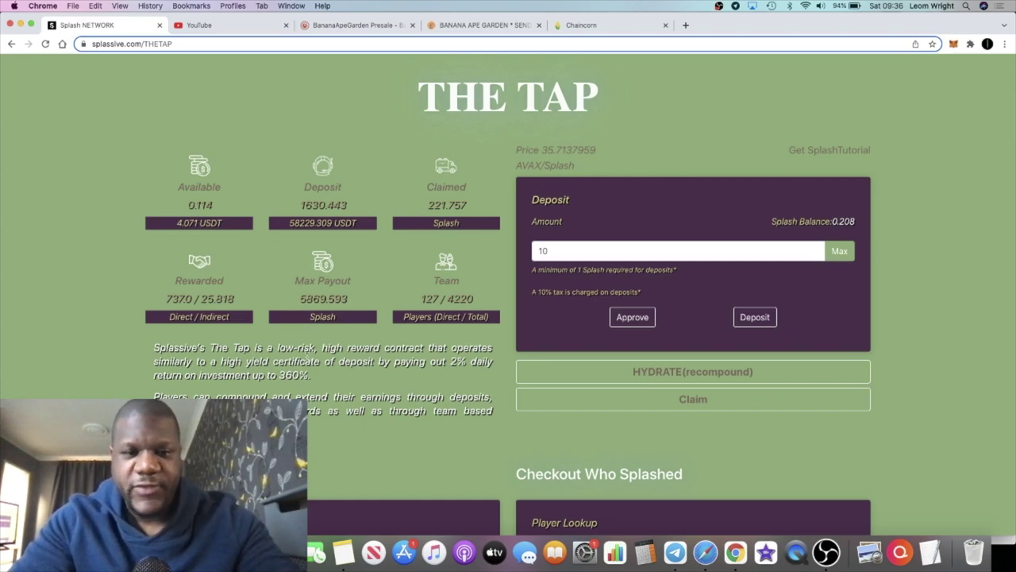
{"action": "scroll", "coordinate": [306, 370], "scroll_direction": "down", "scroll_amount": 15}
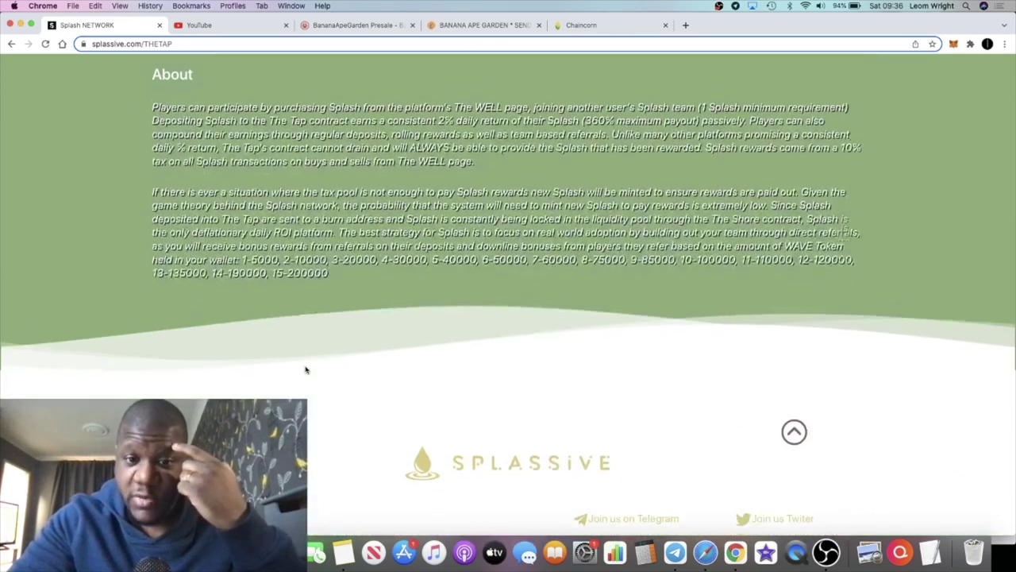
{"action": "scroll", "coordinate": [342, 342], "scroll_direction": "up", "scroll_amount": 8}
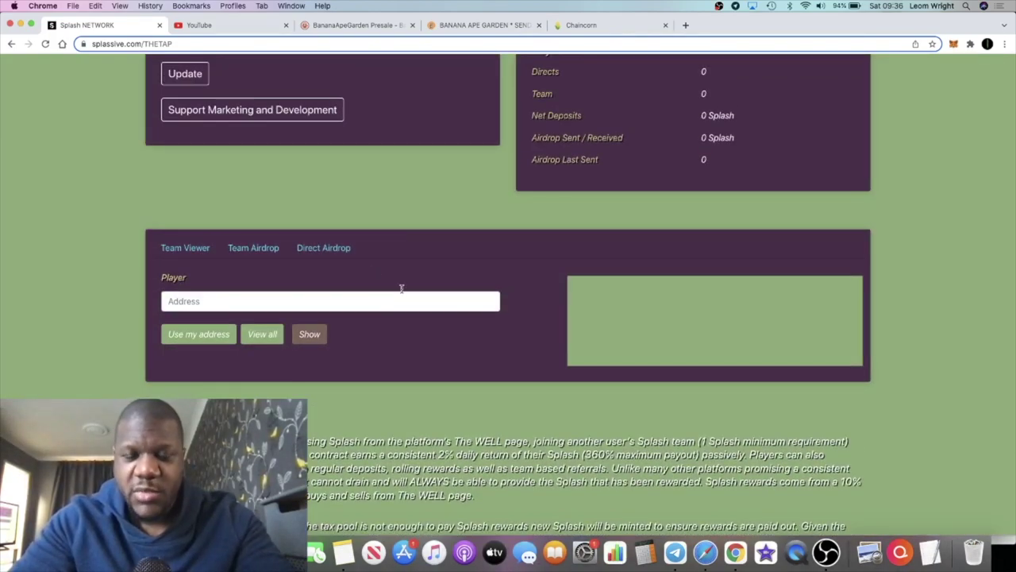
{"action": "scroll", "coordinate": [391, 301], "scroll_direction": "up", "scroll_amount": 10}
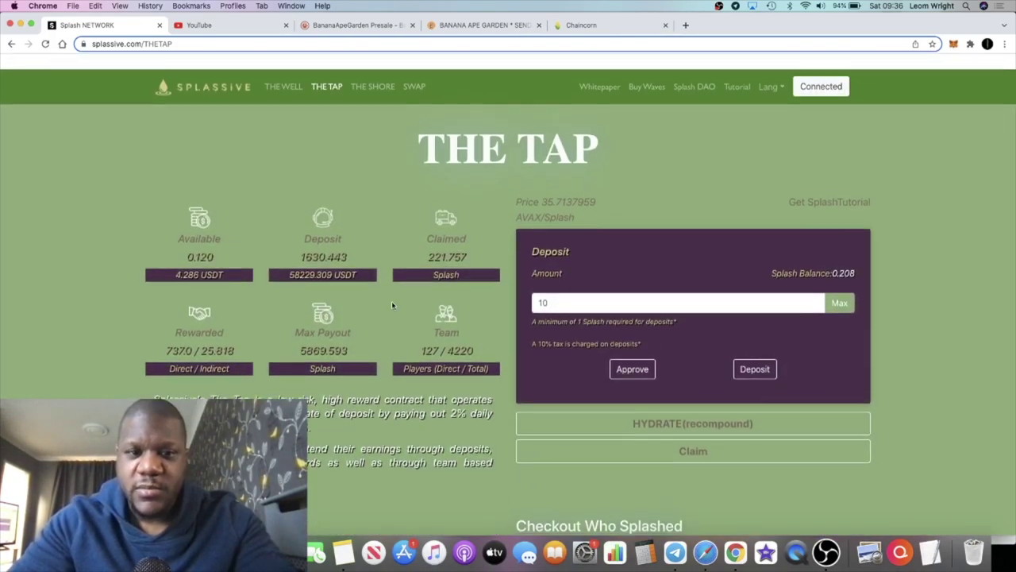